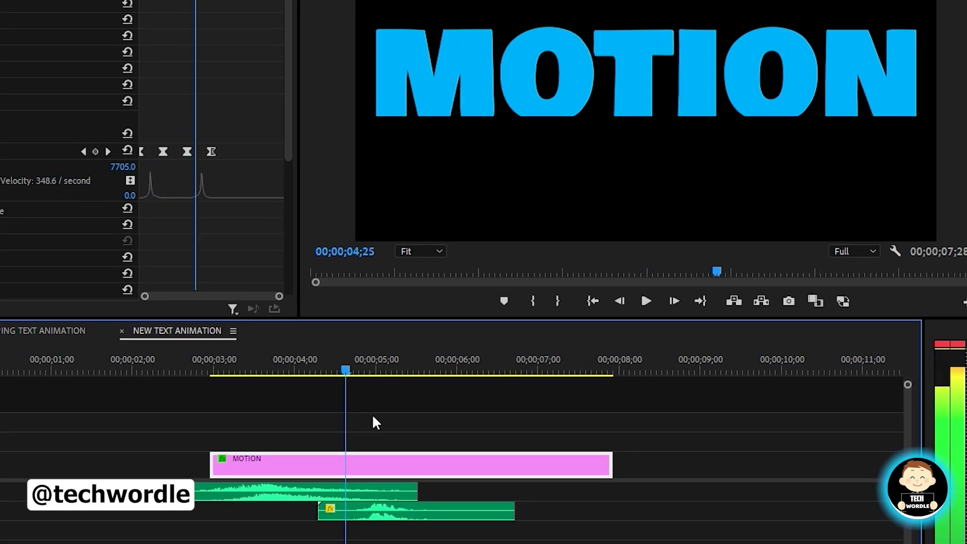
# Compare where Vector Motion and Motion sit in the MOTION clip's effects, collapsing Crop and Transform and expanding Motion.
pyautogui.moveTo(305, 369); pyautogui.dragTo(390, 388)
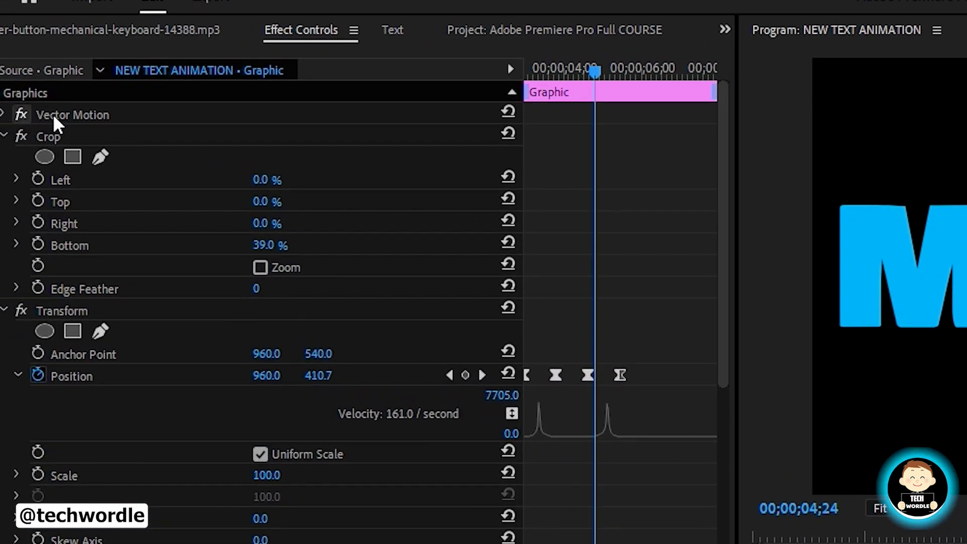
pyautogui.click(70, 115)
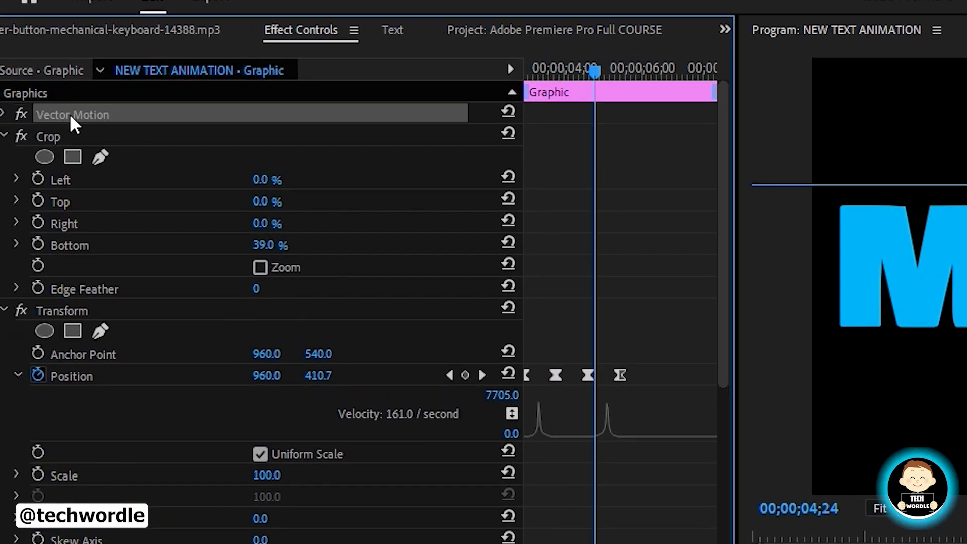
pyautogui.click(3, 114)
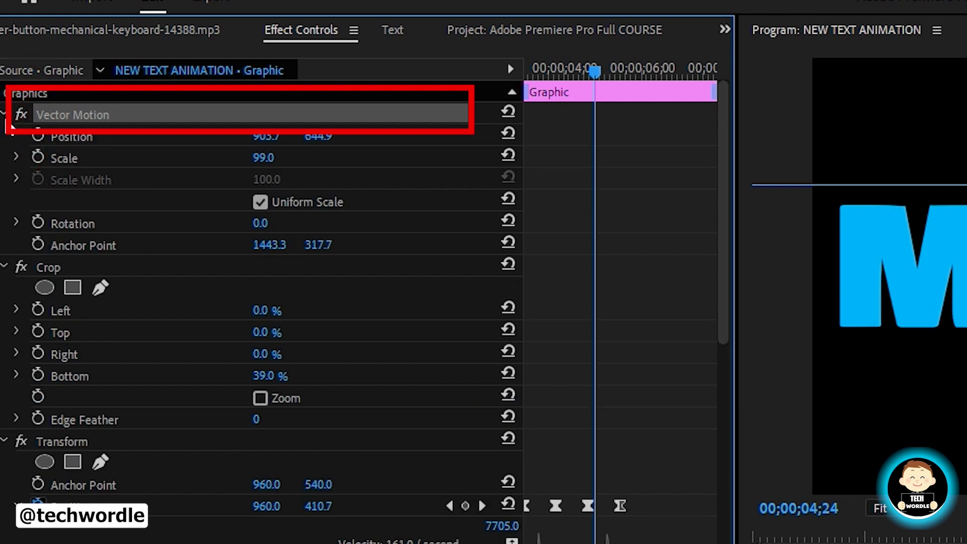
pyautogui.click(4, 266)
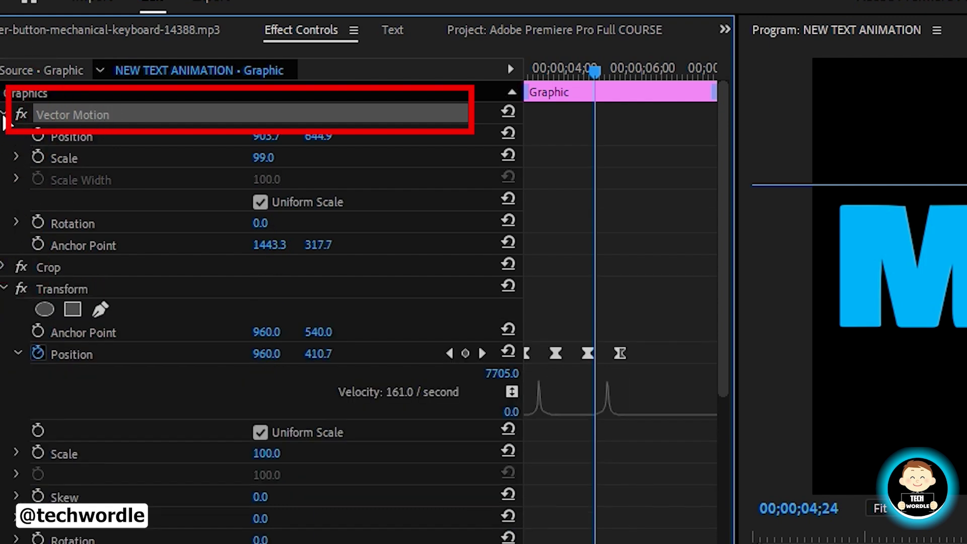
pyautogui.click(4, 116)
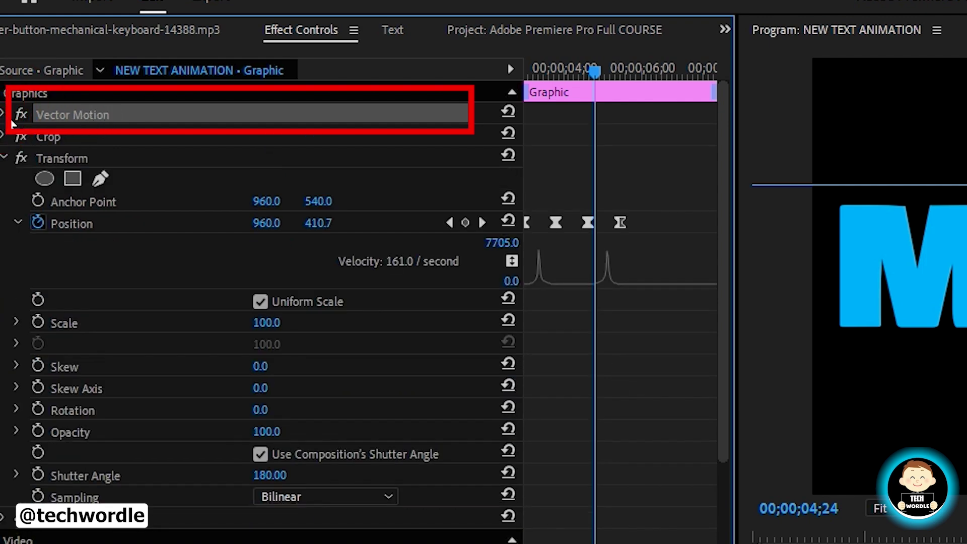
pyautogui.click(4, 155)
pyautogui.click(49, 217)
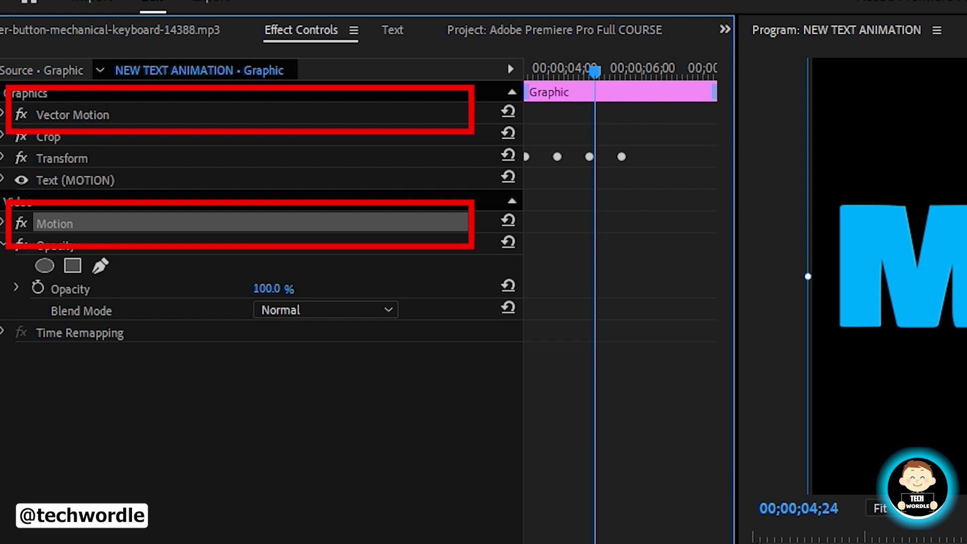
pyautogui.click(10, 228)
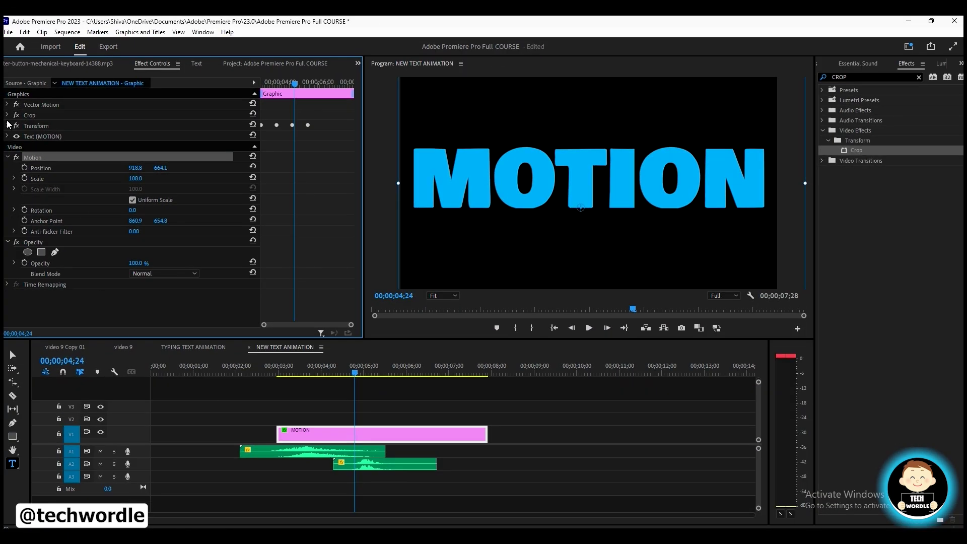
# Disable the Crop and Transform effects on the MOTION clip and play it back, leaving the playhead at 00;00;04;11.
pyautogui.click(31, 116)
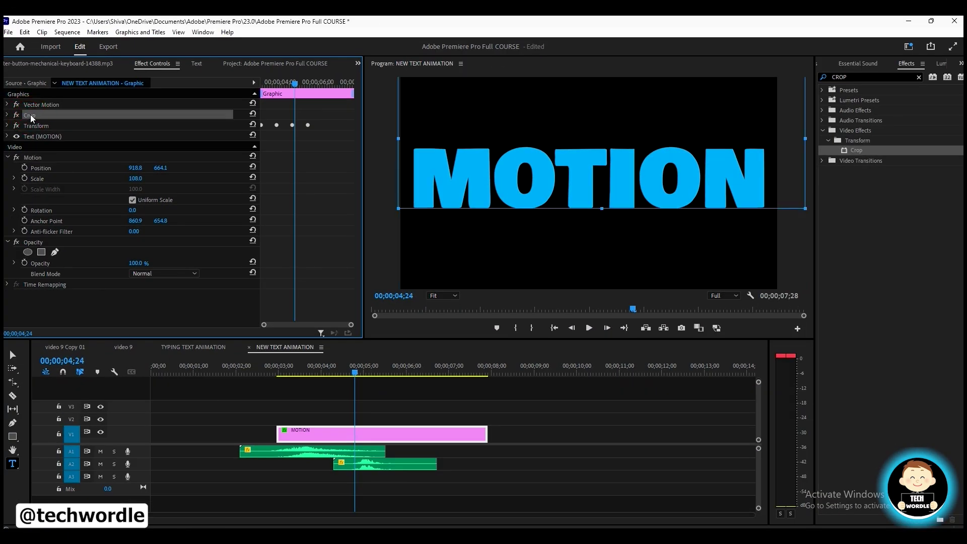
pyautogui.click(17, 126)
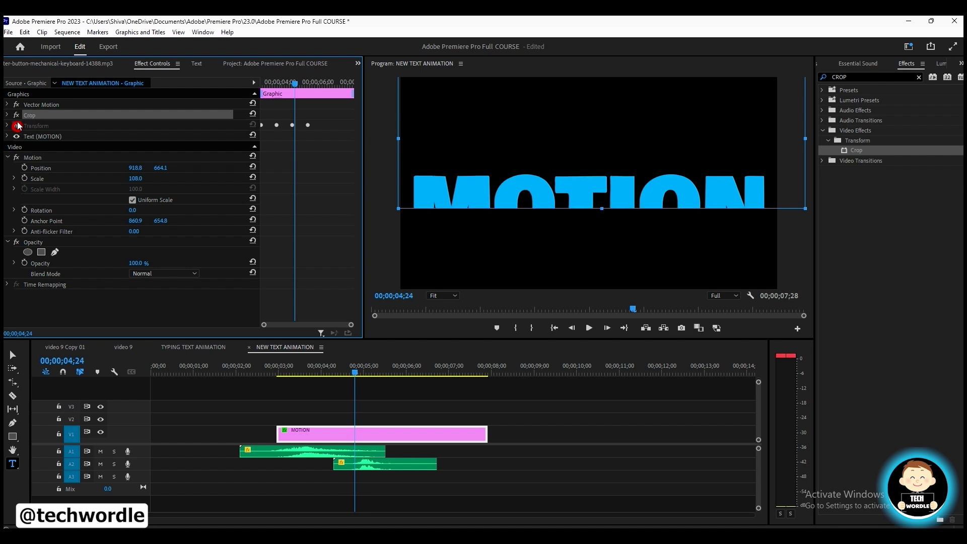
pyautogui.click(17, 115)
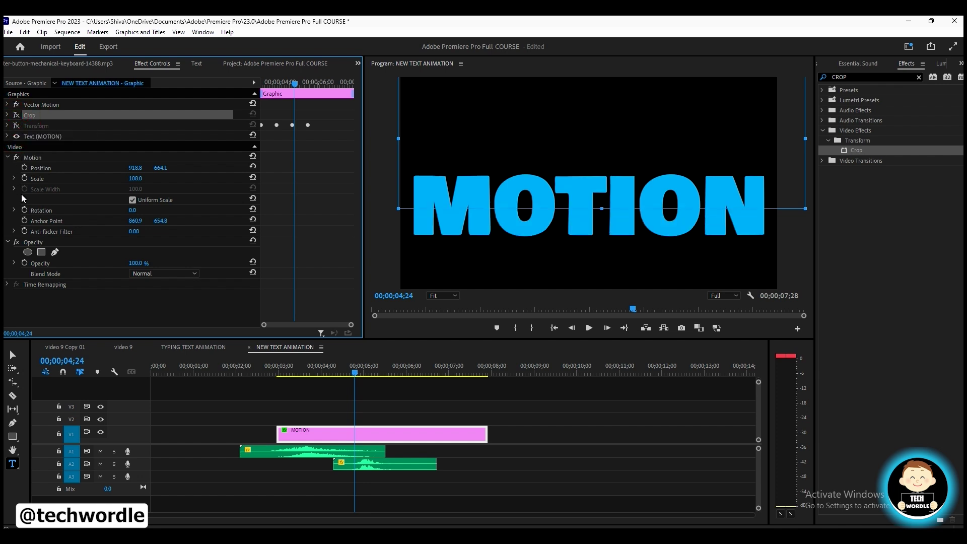
pyautogui.click(428, 394)
pyautogui.click(302, 373)
pyautogui.press('space')
pyautogui.moveTo(354, 384)
pyautogui.mouseDown()
pyautogui.moveTo(306, 387)
pyautogui.moveTo(400, 389)
pyautogui.moveTo(312, 397)
pyautogui.moveTo(370, 398)
pyautogui.moveTo(367, 385)
pyautogui.moveTo(335, 384)
pyautogui.mouseUp()
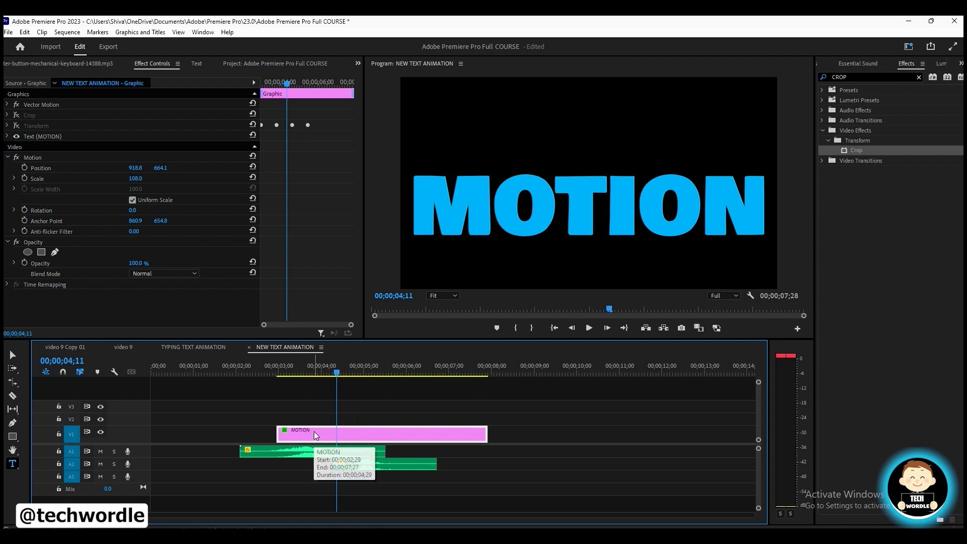
# Enlarge the MOTION clip by raising the Motion effect's Scale to 1339.
pyautogui.click(34, 158)
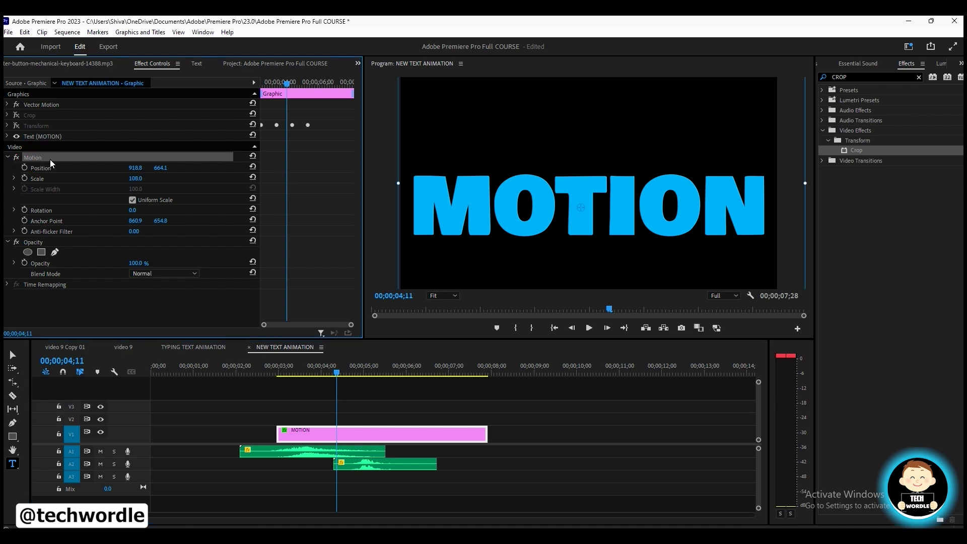
pyautogui.moveTo(135, 178); pyautogui.dragTo(764, 238)
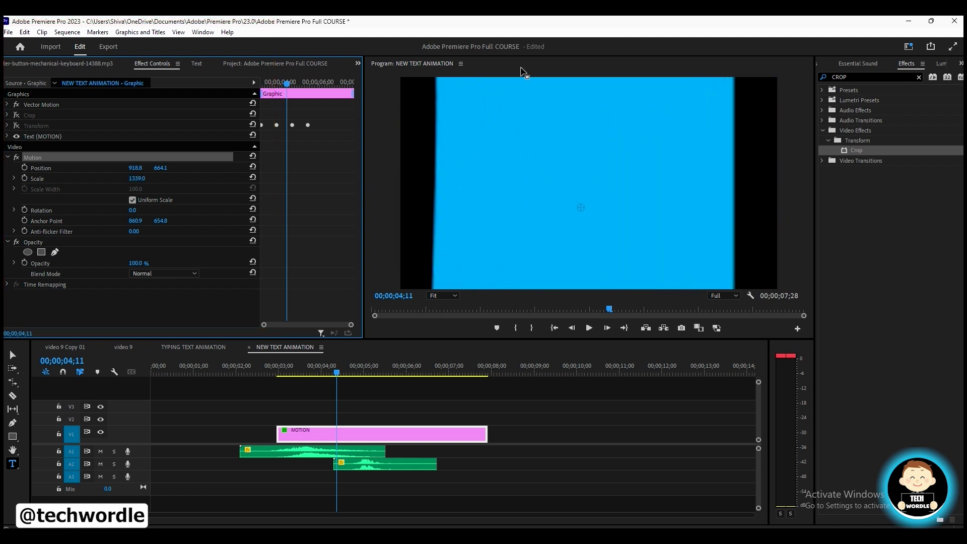
# Try to draw a rectangle over the right edge of the enlarged text while the MOTION clip is selected.
pyautogui.click(13, 436)
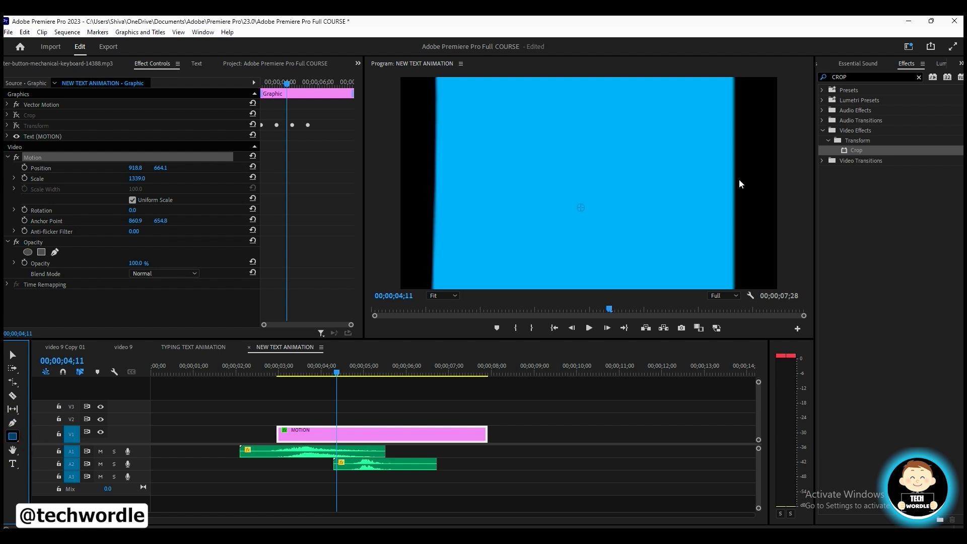
pyautogui.moveTo(718, 98)
pyautogui.mouseDown()
pyautogui.moveTo(729, 114)
pyautogui.moveTo(716, 115)
pyautogui.mouseUp()
pyautogui.click(12, 355)
pyautogui.click(12, 436)
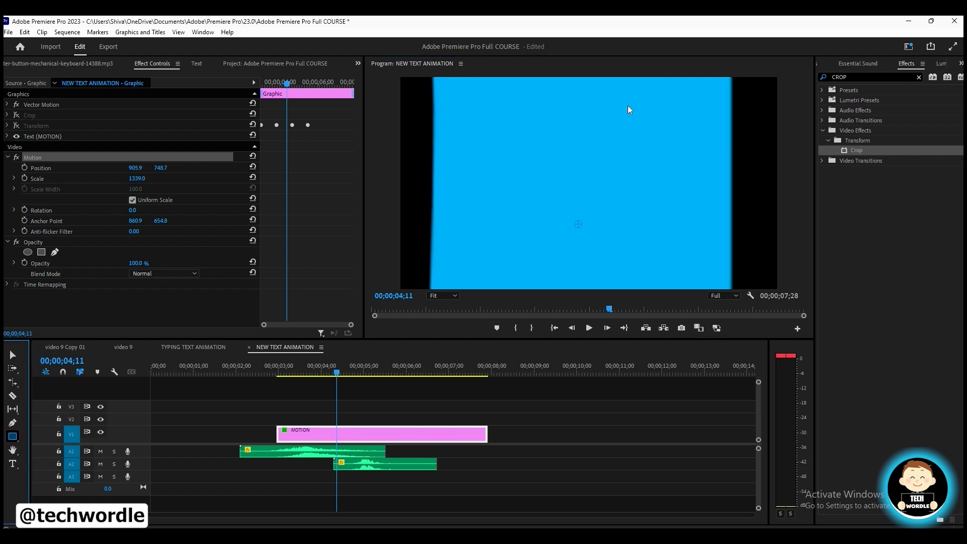
pyautogui.moveTo(701, 107); pyautogui.dragTo(704, 121)
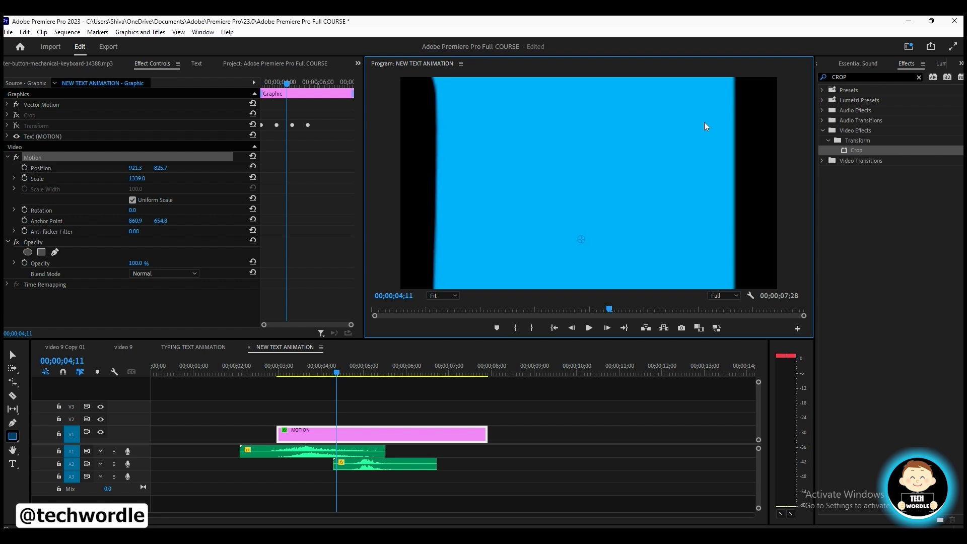
# Deselect the MOTION clip and draw a tall rectangle about 226 by 859 over the enlarged text's right edge.
pyautogui.click(13, 355)
pyautogui.click(383, 406)
pyautogui.click(12, 437)
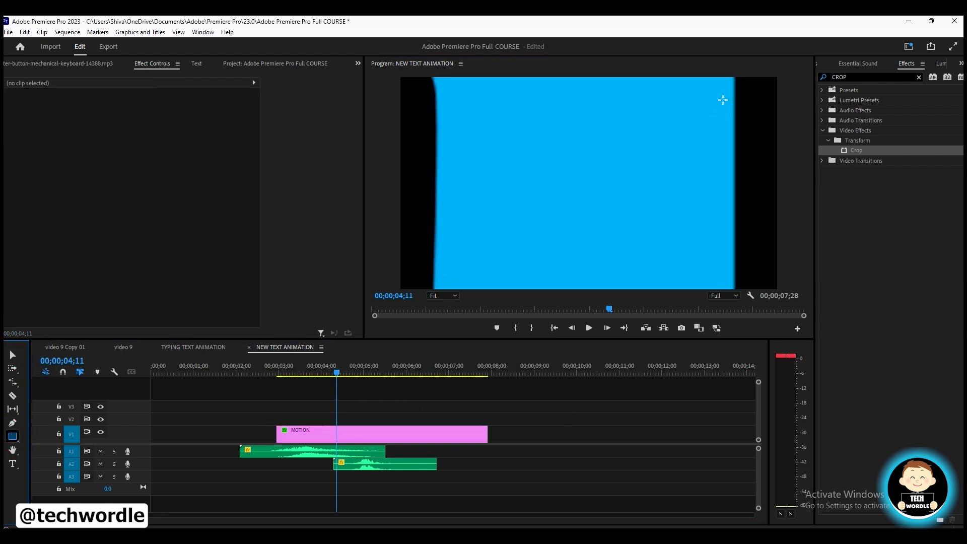
pyautogui.moveTo(722, 99)
pyautogui.mouseDown()
pyautogui.moveTo(779, 268)
pyautogui.moveTo(767, 268)
pyautogui.mouseUp()
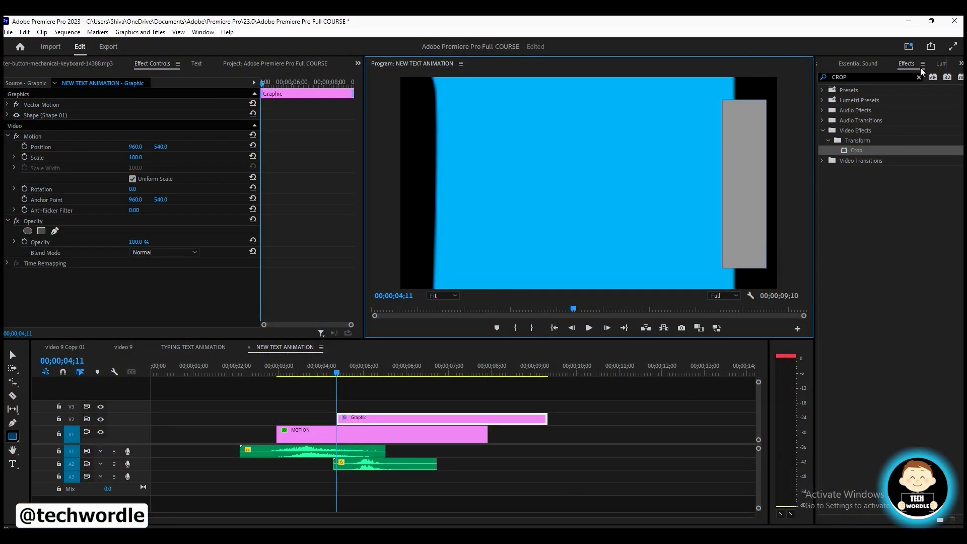
# Give the rectangle a white stroke and turn off its fill in Essential Graphics.
pyautogui.click(960, 64)
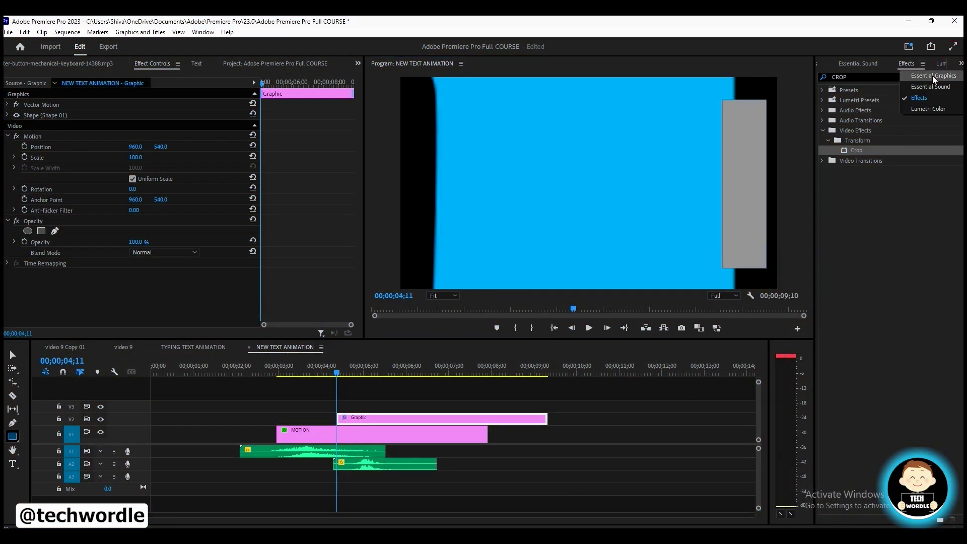
pyautogui.click(932, 75)
pyautogui.click(828, 329)
pyautogui.click(826, 302)
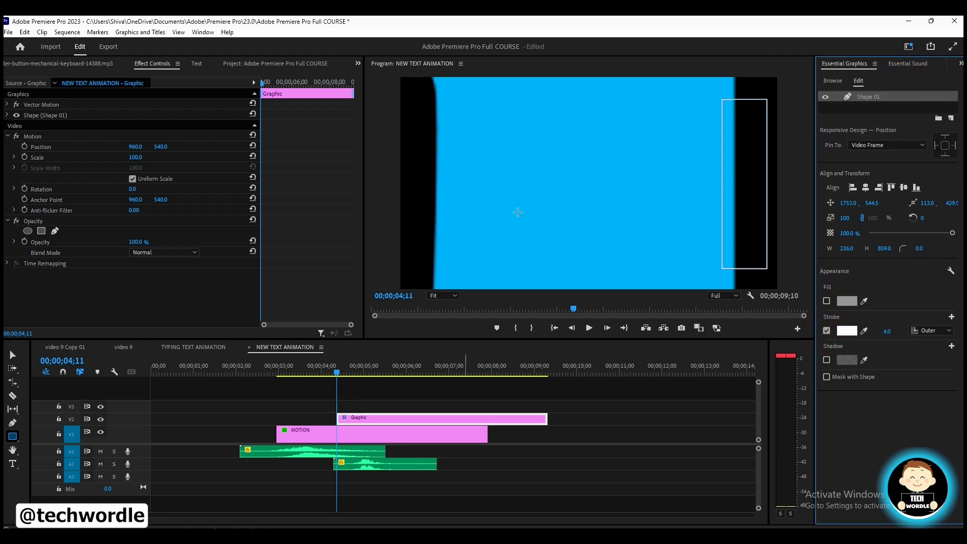
# Move the outlined rectangle onto the text's blurred edge, to about 1688, 511, and delete its graphic clip.
pyautogui.press('v')
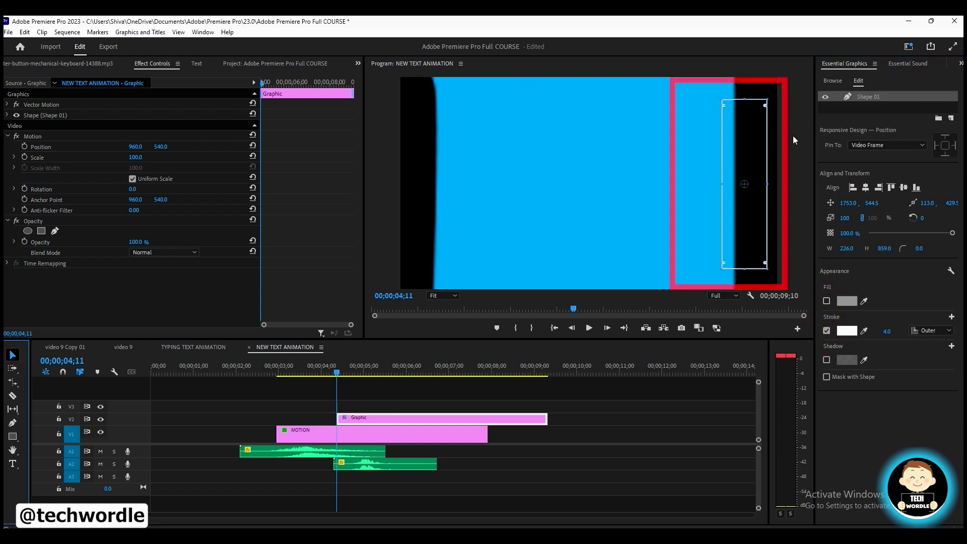
pyautogui.moveTo(749, 166)
pyautogui.mouseDown()
pyautogui.moveTo(742, 171)
pyautogui.moveTo(741, 153)
pyautogui.moveTo(745, 197)
pyautogui.moveTo(732, 145)
pyautogui.moveTo(746, 155)
pyautogui.moveTo(740, 194)
pyautogui.moveTo(734, 149)
pyautogui.moveTo(736, 187)
pyautogui.moveTo(735, 167)
pyautogui.mouseUp()
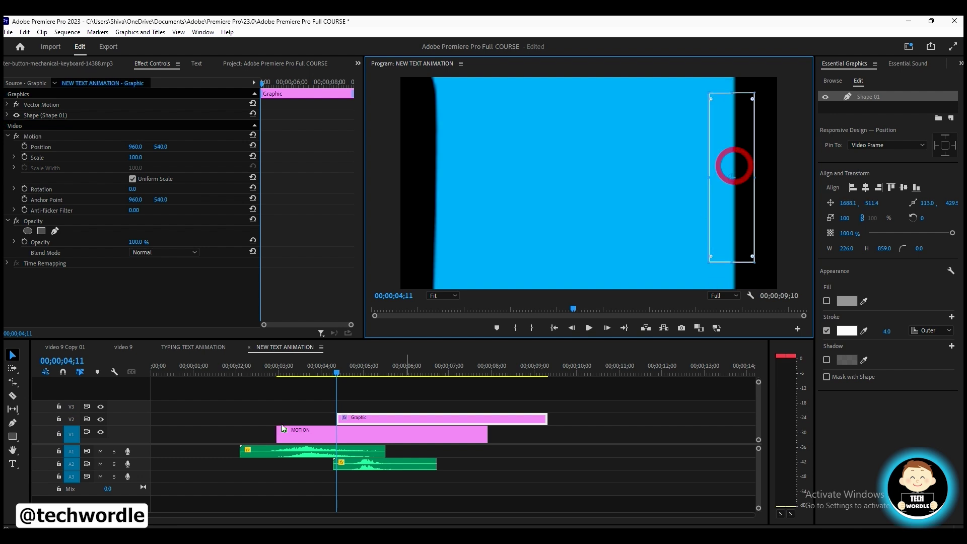
pyautogui.click(394, 417)
pyautogui.press('Delete')
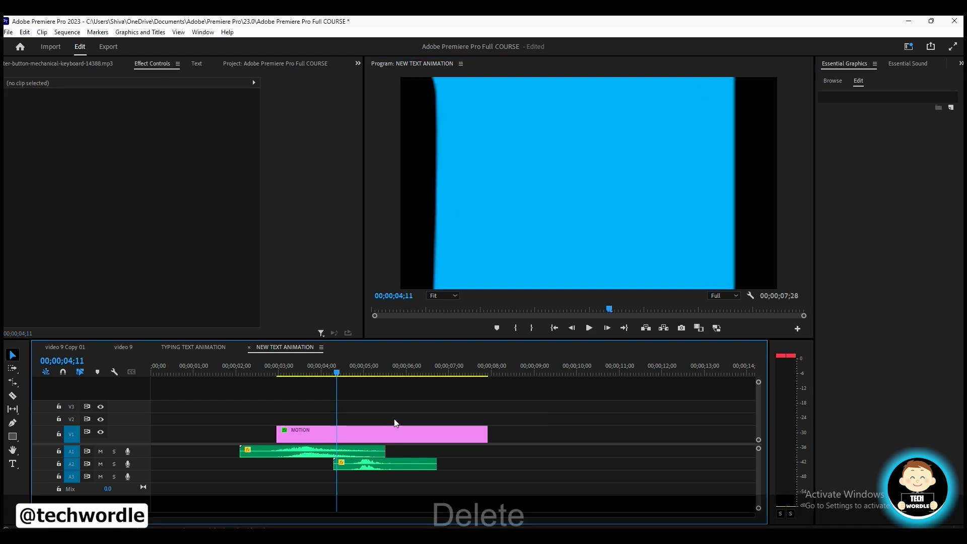
# Set the MOTION clip's Motion Scale to 1646 and its horizontal Position to 586.3.
pyautogui.click(298, 442)
pyautogui.press('e')
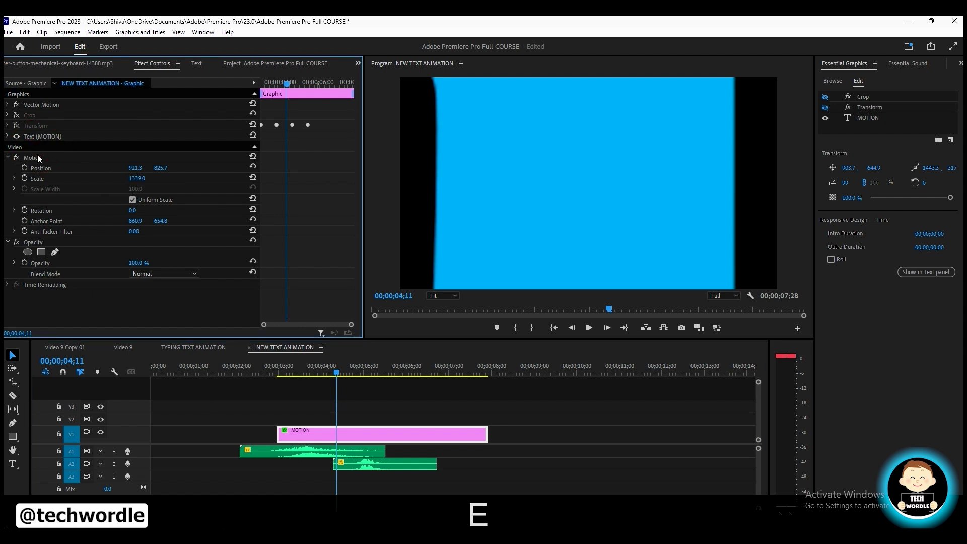
pyautogui.click(65, 158)
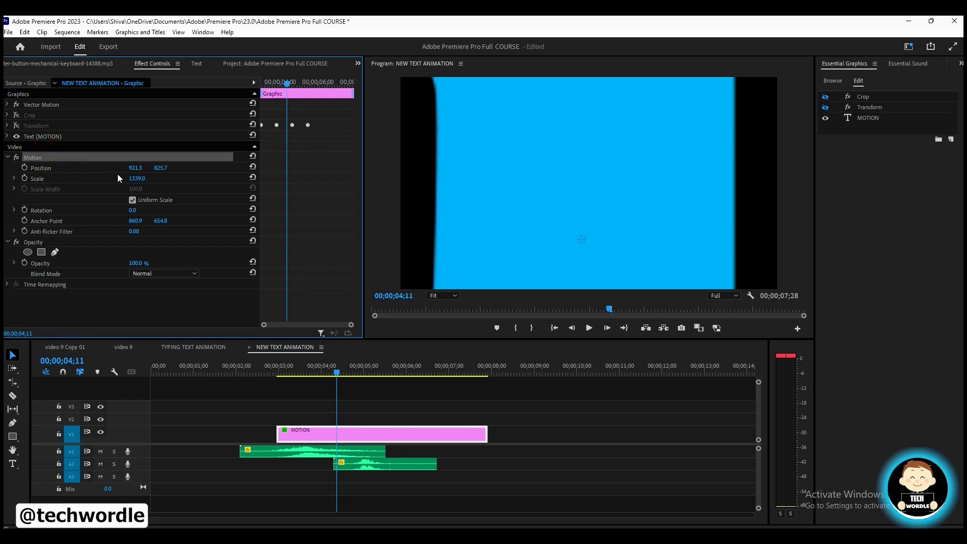
pyautogui.moveTo(139, 184); pyautogui.dragTo(4, 170)
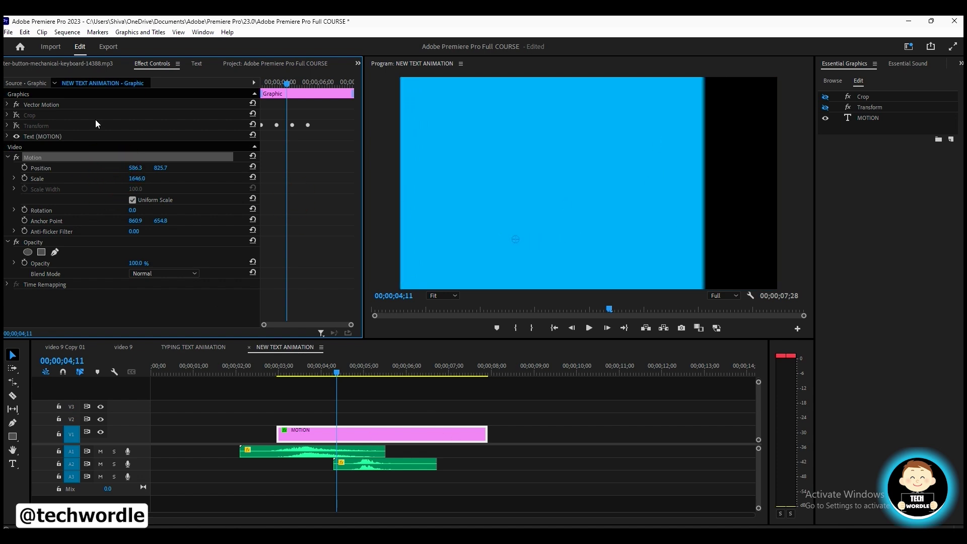
# Reduce the MOTION clip's Motion Scale to 113 and set its horizontal Position to 909.3.
pyautogui.click(341, 434)
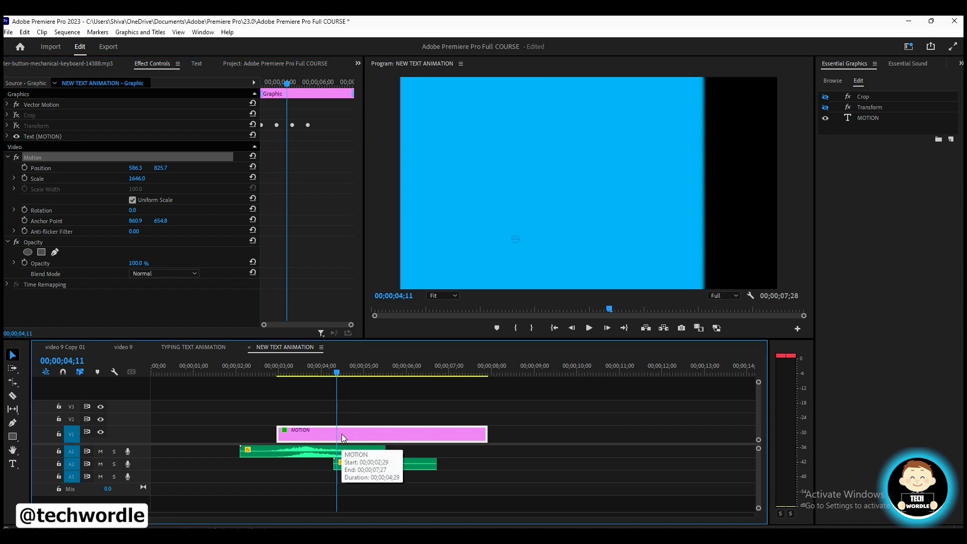
pyautogui.click(343, 436)
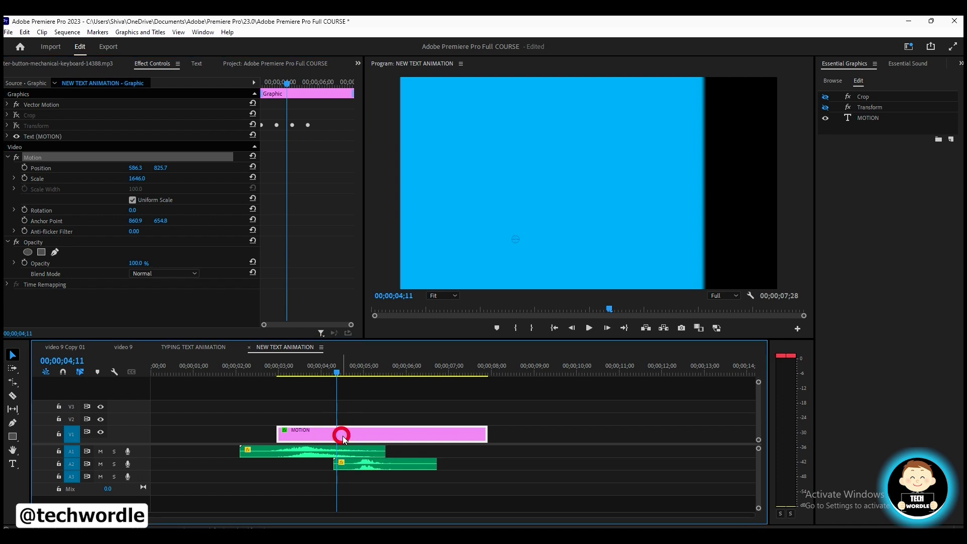
pyautogui.click(150, 158)
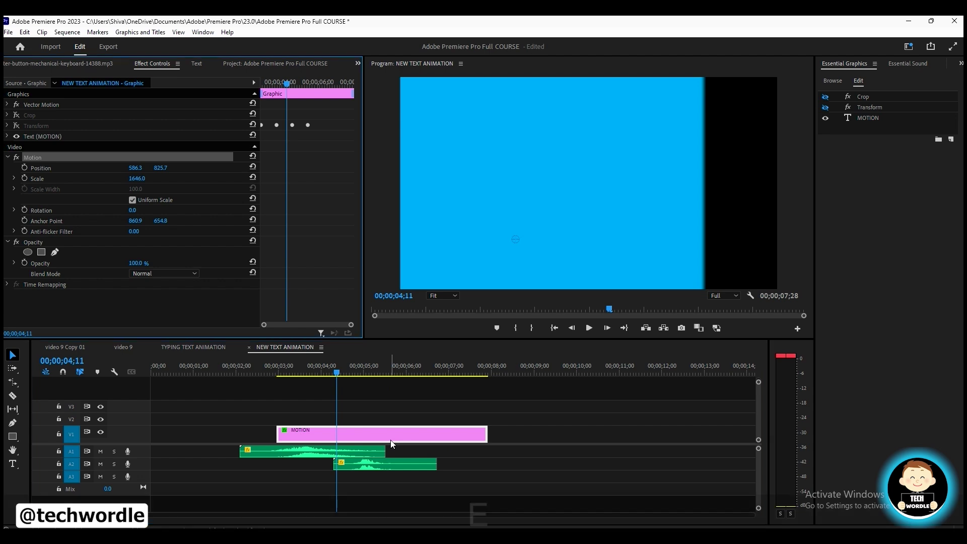
pyautogui.moveTo(143, 182); pyautogui.dragTo(212, 238)
pyautogui.moveTo(139, 179); pyautogui.dragTo(189, 168)
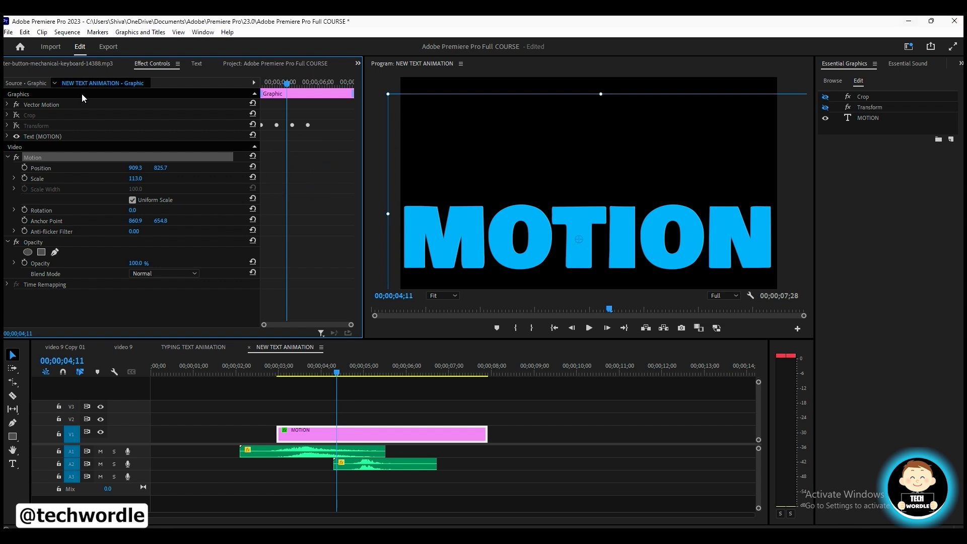
# Expand Vector Motion and compare its Scale and Position properties with those of the Motion effect.
pyautogui.click(56, 105)
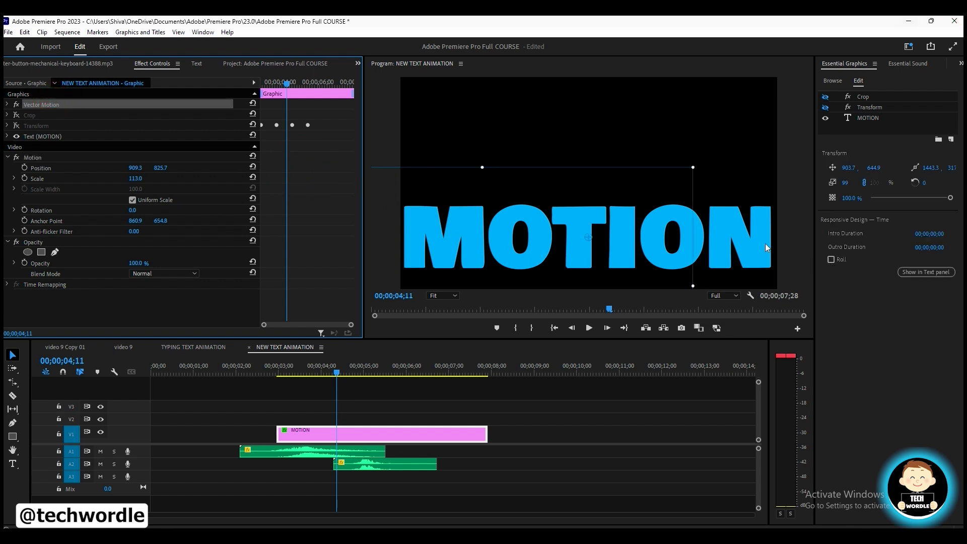
pyautogui.click(7, 105)
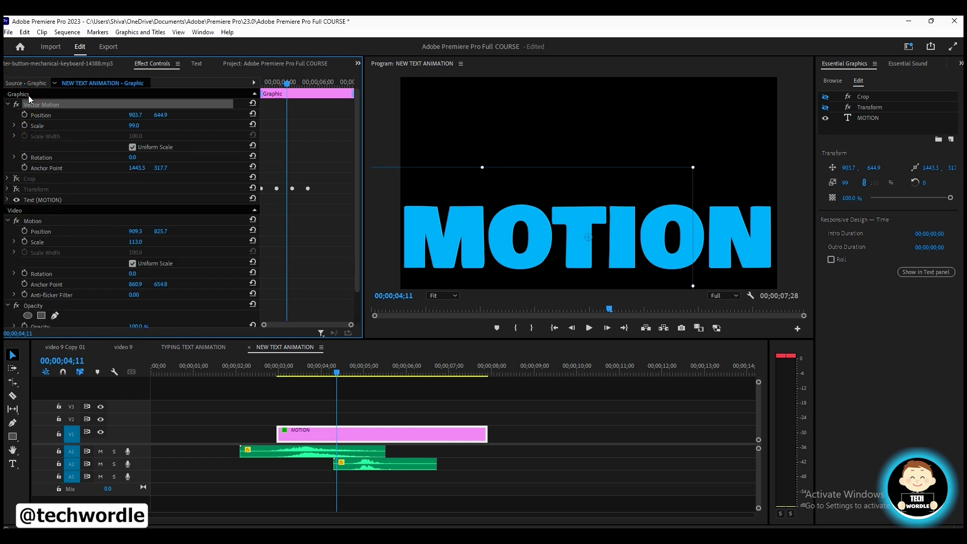
pyautogui.click(32, 125)
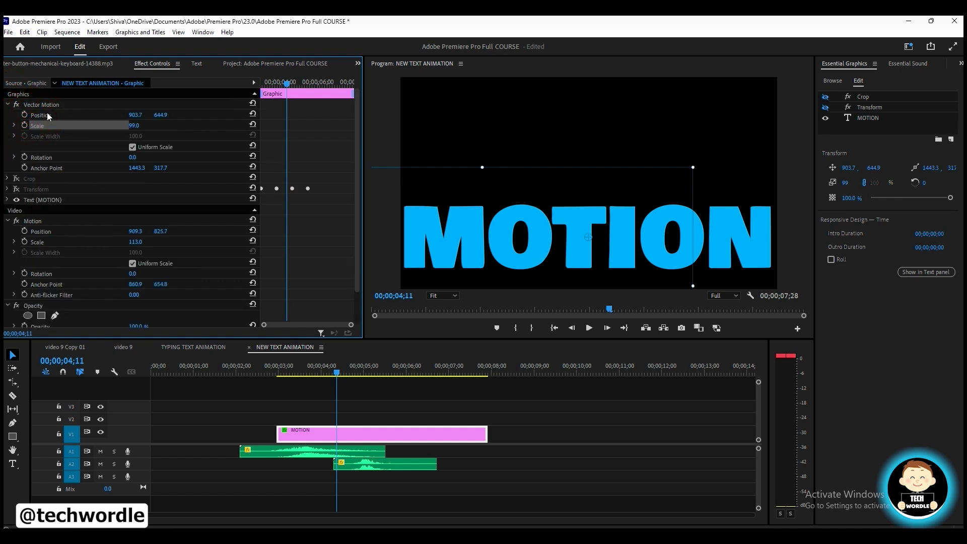
pyautogui.click(45, 115)
pyautogui.click(50, 243)
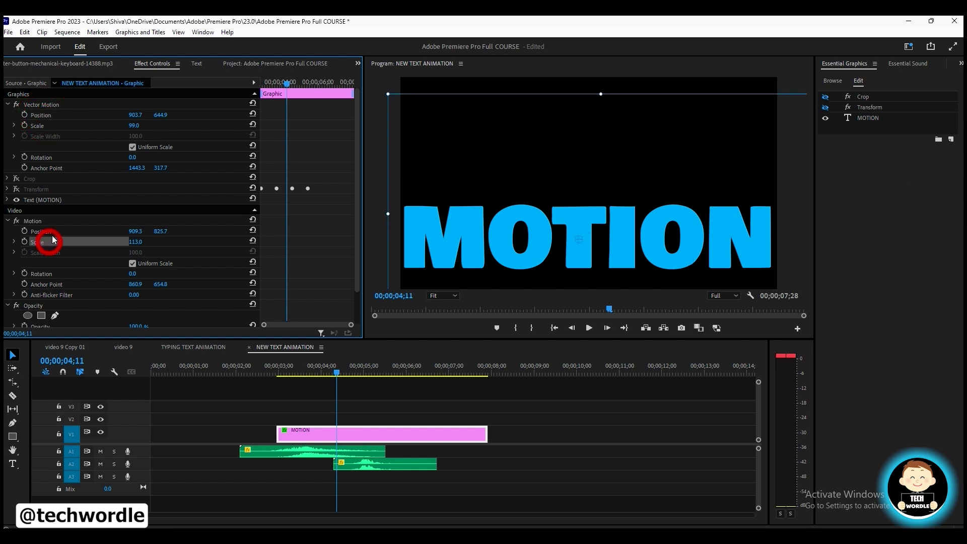
pyautogui.click(52, 233)
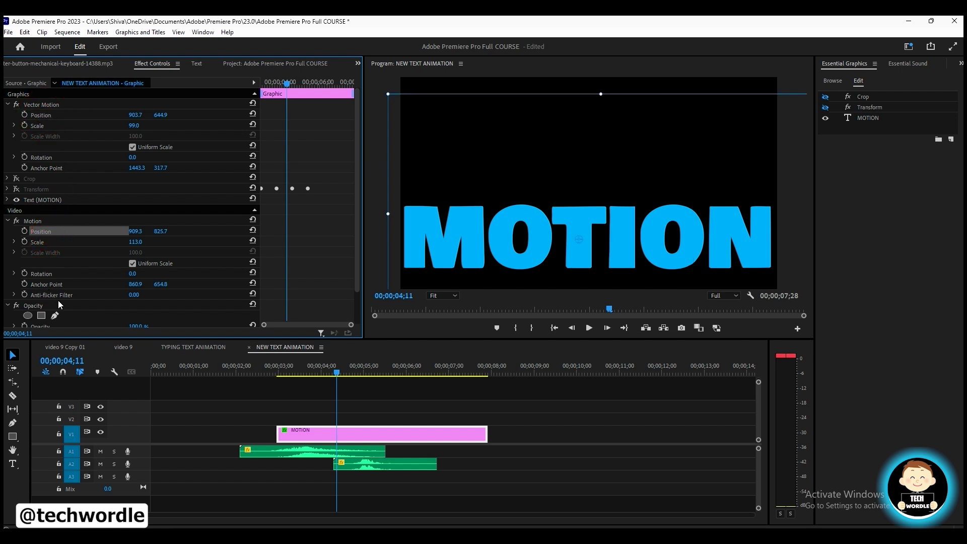
# Enlarge the MOTION clip's Vector Motion Scale to 1611 and bring it back down to 84.
pyautogui.click(78, 301)
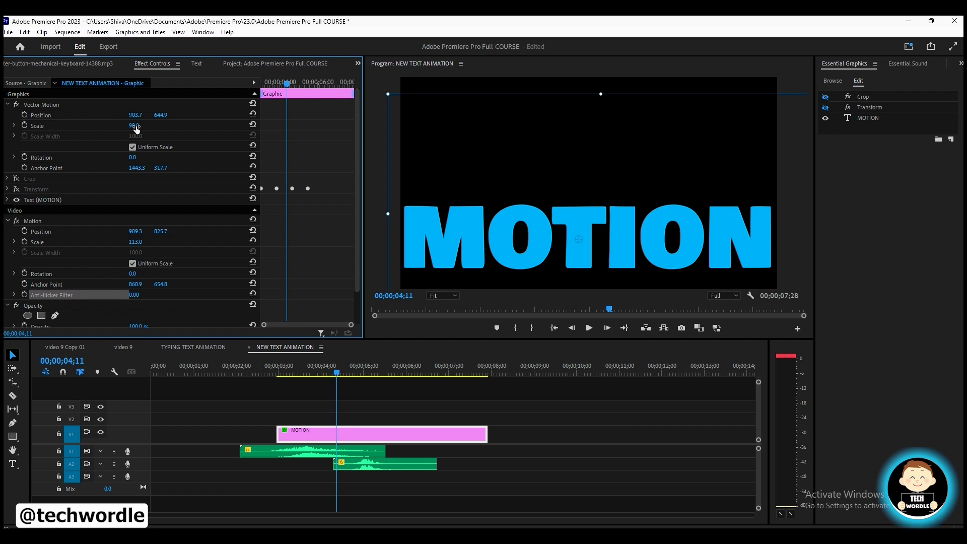
pyautogui.moveTo(136, 129); pyautogui.dragTo(934, 272)
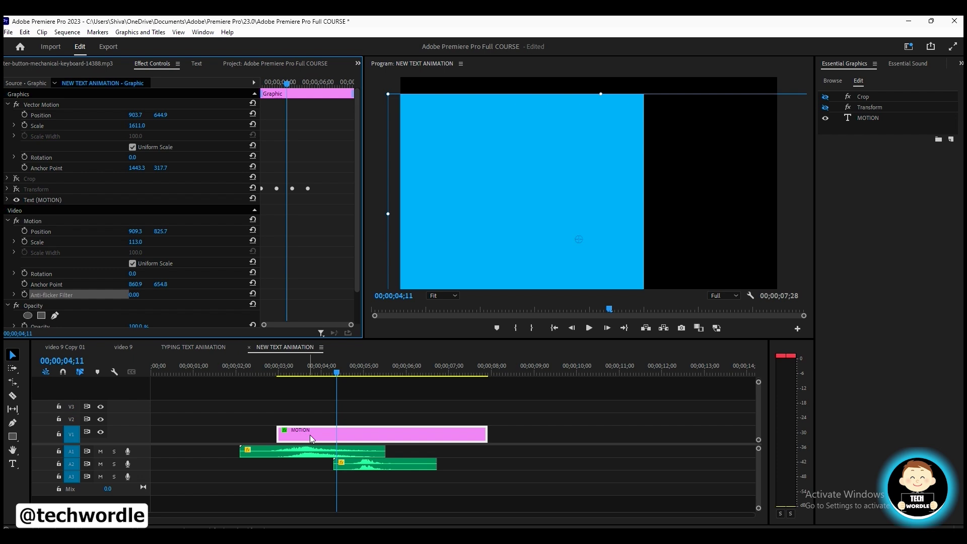
pyautogui.click(349, 435)
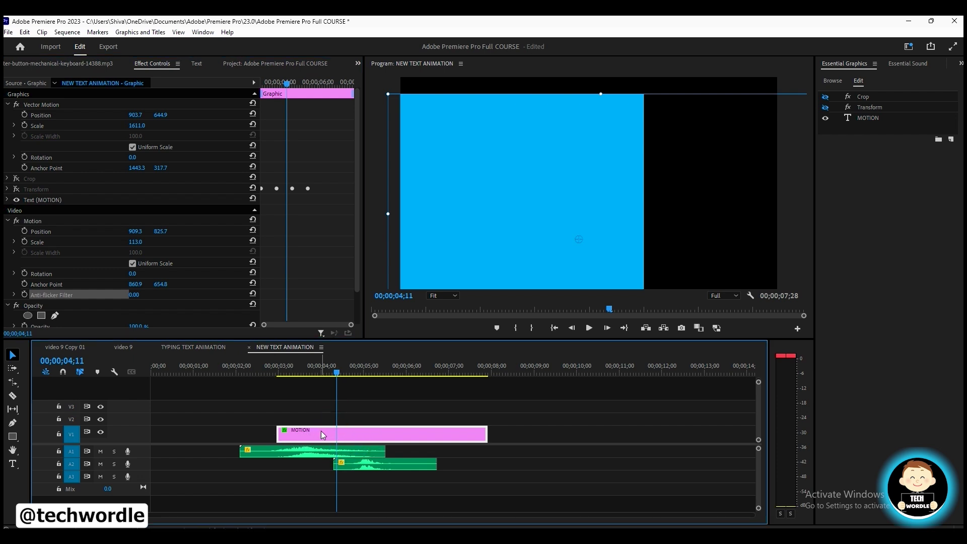
pyautogui.press('alt')
pyautogui.scroll(-3, 327, 426)
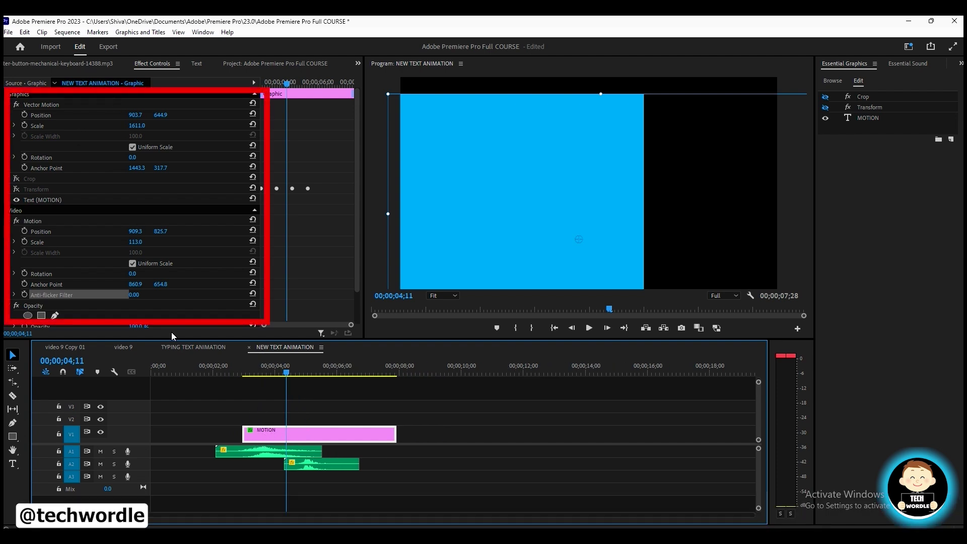
pyautogui.press('ctrl')
pyautogui.moveTo(142, 126); pyautogui.dragTo(43, 126)
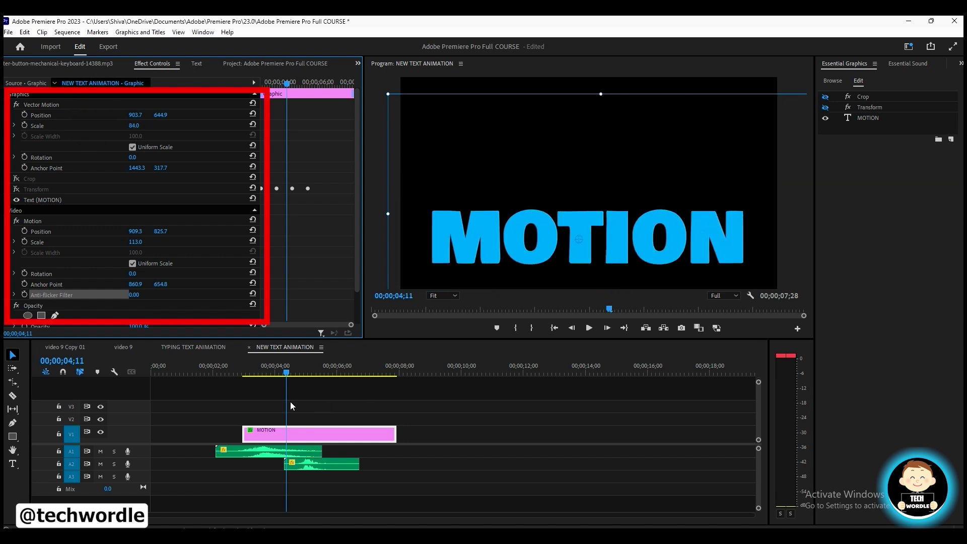
# Select the graphic clip and shift its MOTION text layer slightly up, to about -226.7, 803.9.
pyautogui.click(269, 423)
pyautogui.click(270, 433)
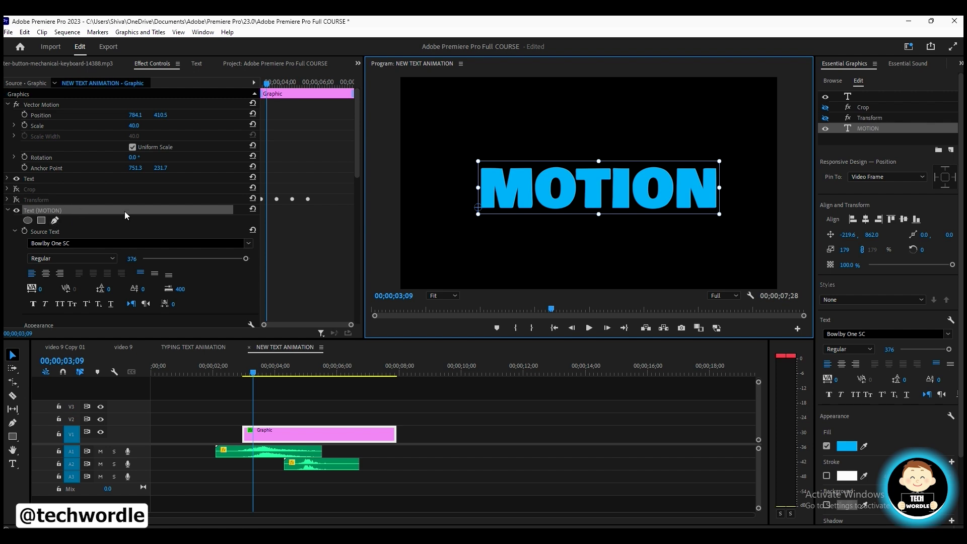
pyautogui.moveTo(592, 196)
pyautogui.mouseDown()
pyautogui.moveTo(625, 203)
pyautogui.moveTo(600, 203)
pyautogui.moveTo(591, 190)
pyautogui.mouseUp()
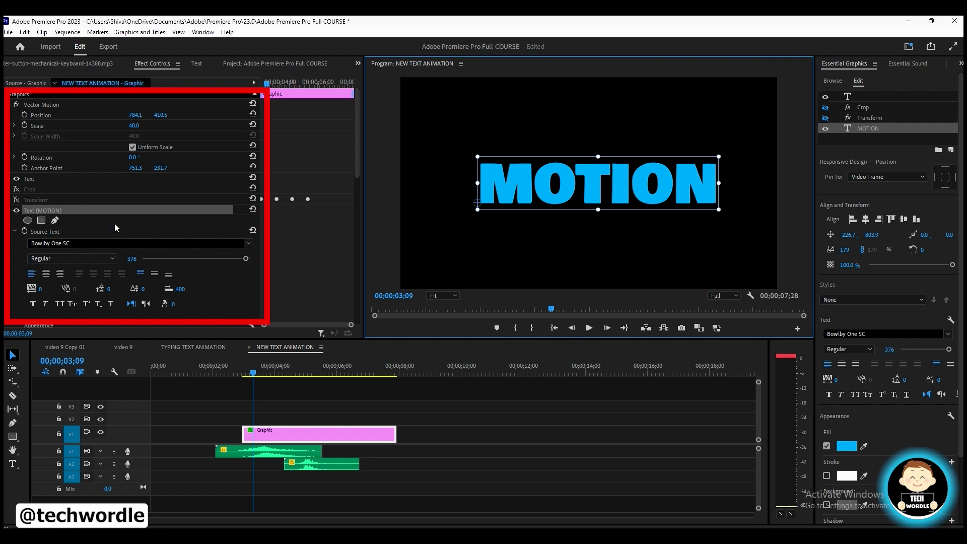
# Delete the Crop and Transform effects from the graphic clip.
pyautogui.click(290, 437)
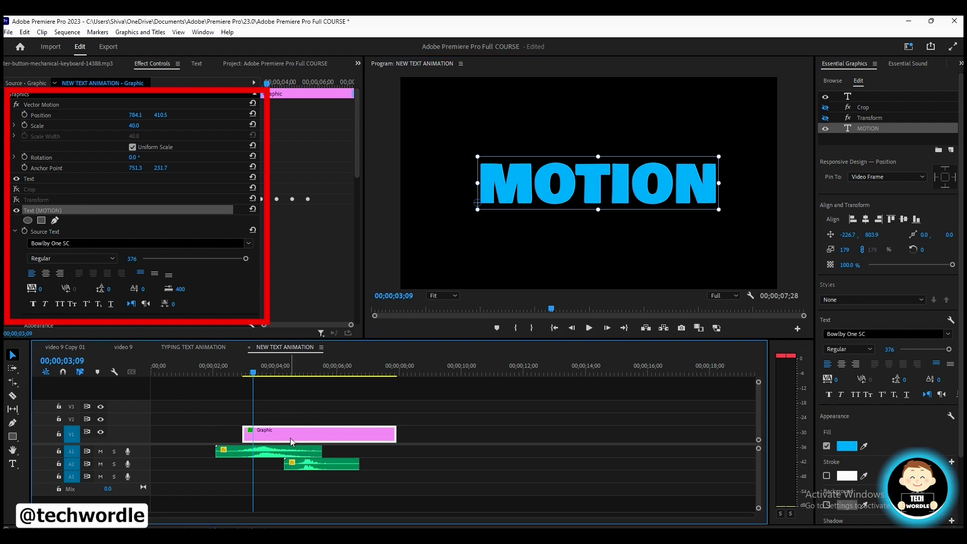
pyautogui.click(32, 200)
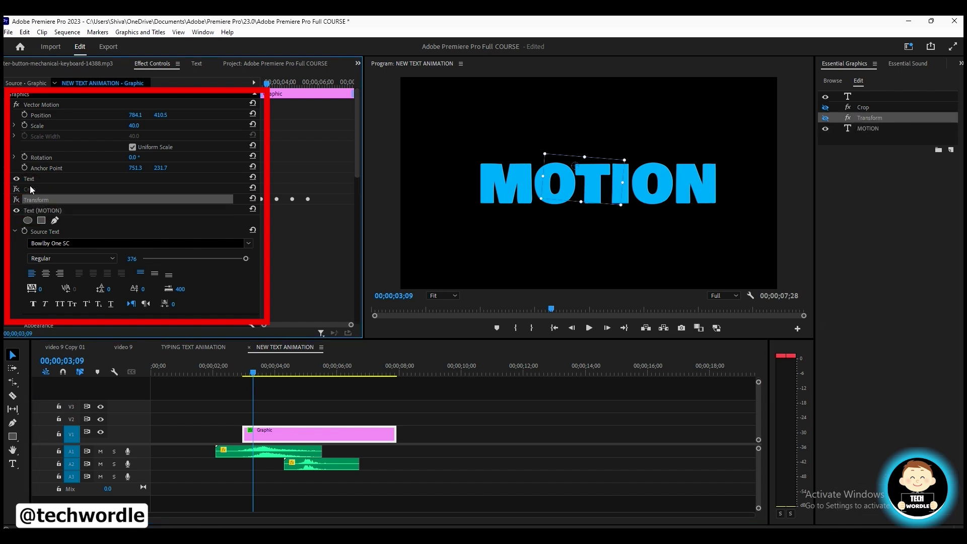
pyautogui.click(31, 190)
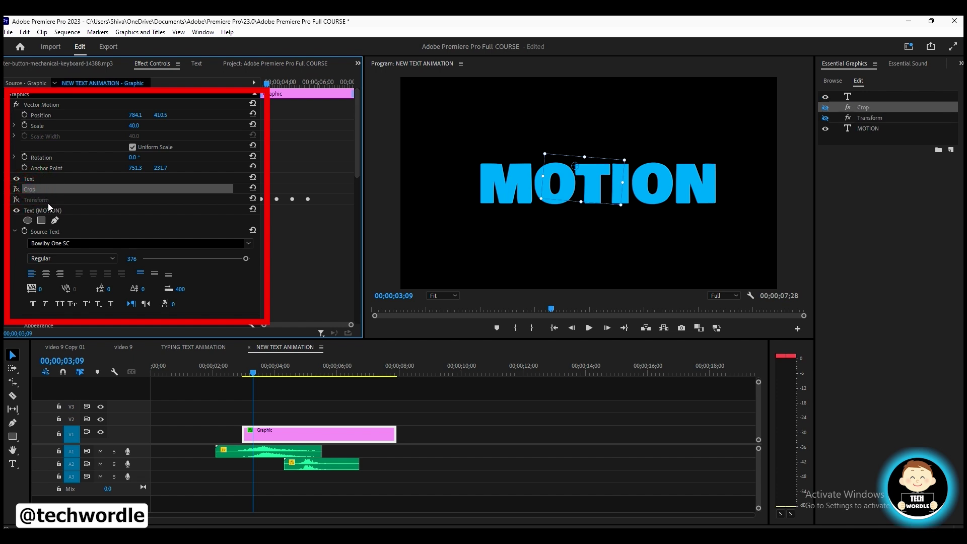
pyautogui.press('Delete')
pyautogui.click(46, 190)
pyautogui.press('Delete')
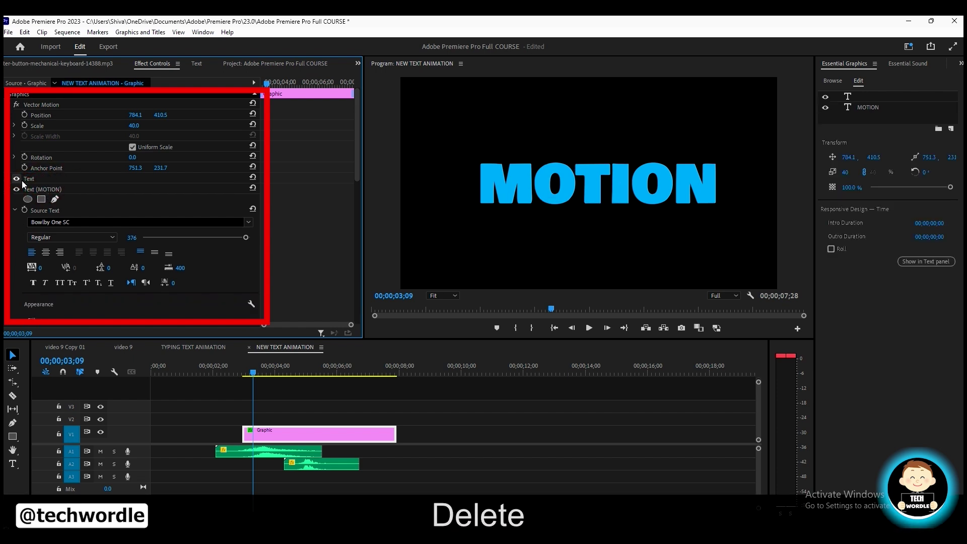
# Examine the Vector Motion frame and the source text and appearance properties of the MOTION text layer.
pyautogui.click(48, 189)
pyautogui.click(50, 106)
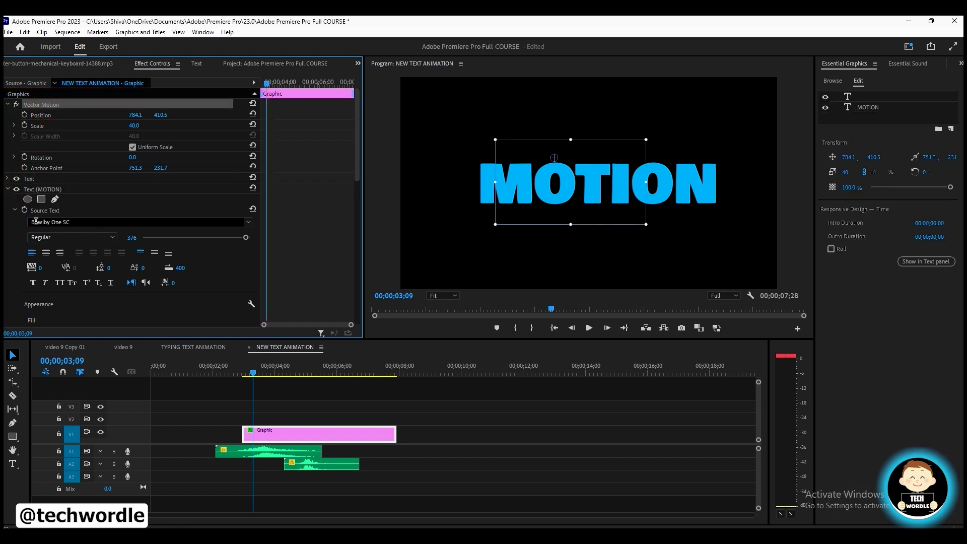
pyautogui.click(52, 190)
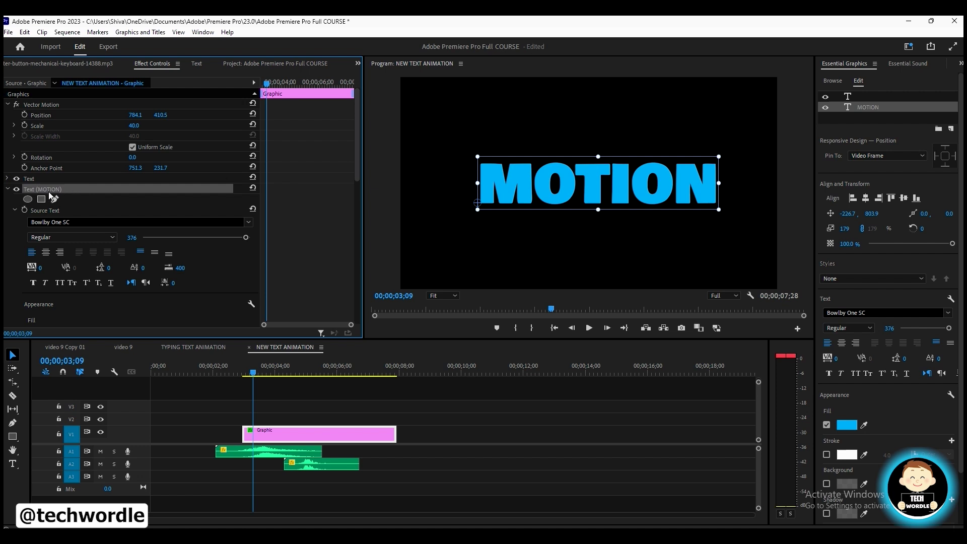
pyautogui.click(9, 188)
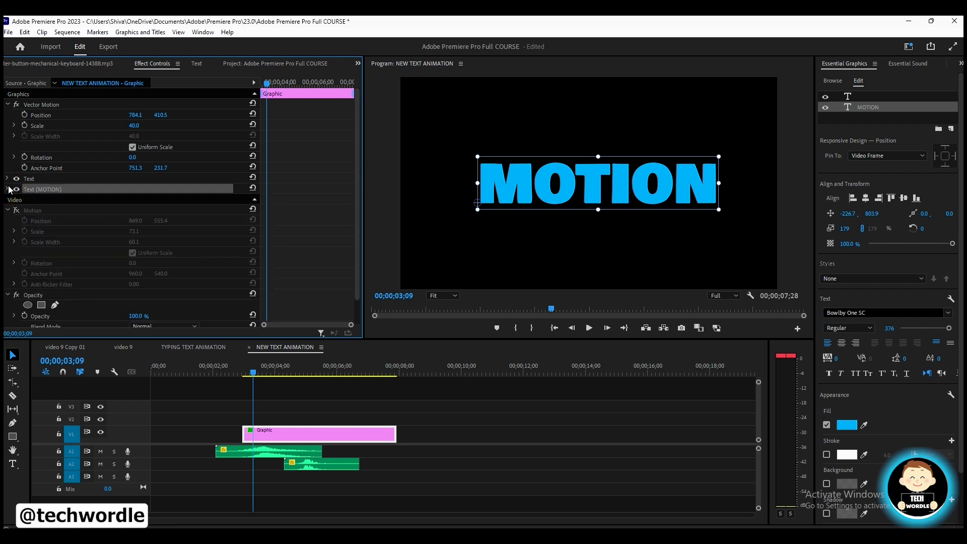
pyautogui.click(9, 189)
pyautogui.scroll(-2, 47, 211)
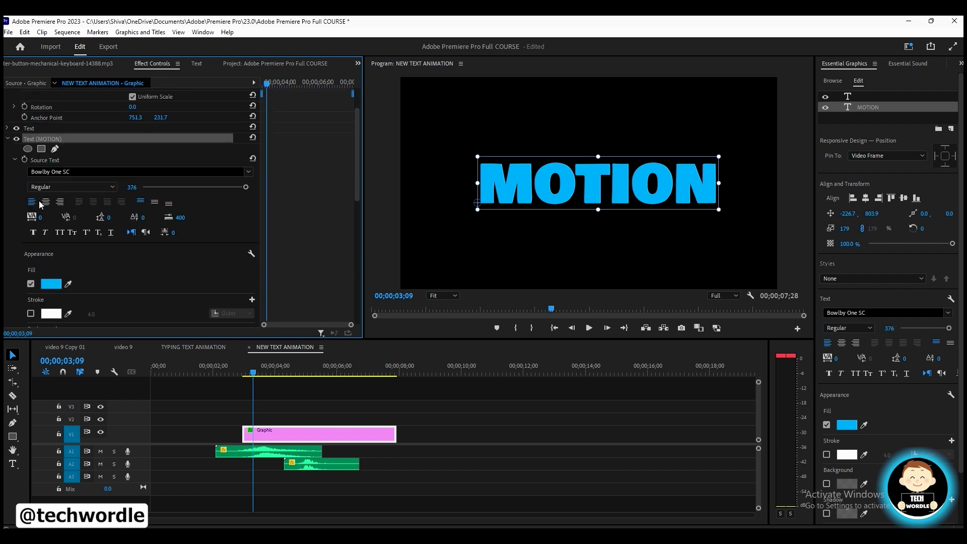
pyautogui.click(7, 140)
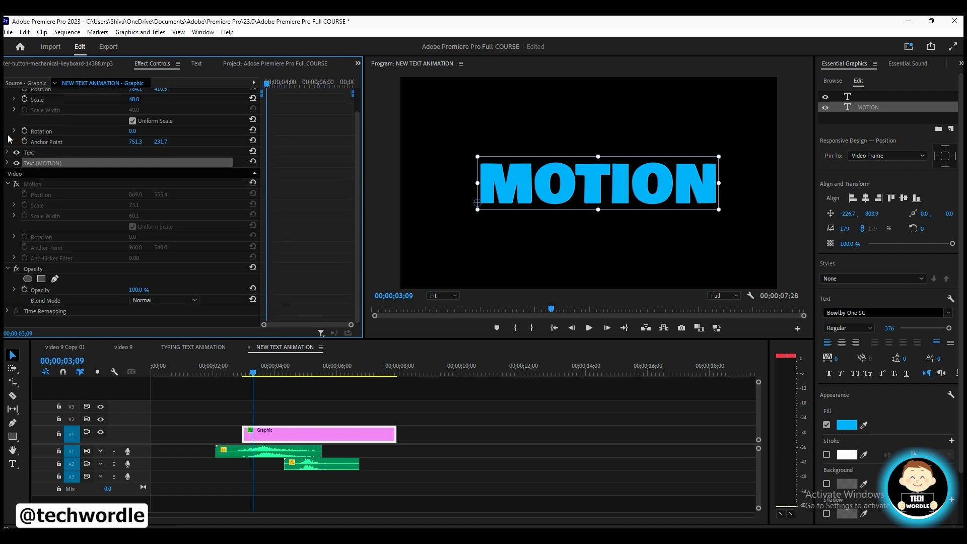
pyautogui.click(7, 164)
pyautogui.click(8, 163)
pyautogui.click(7, 164)
pyautogui.click(7, 163)
pyautogui.scroll(2, 75, 168)
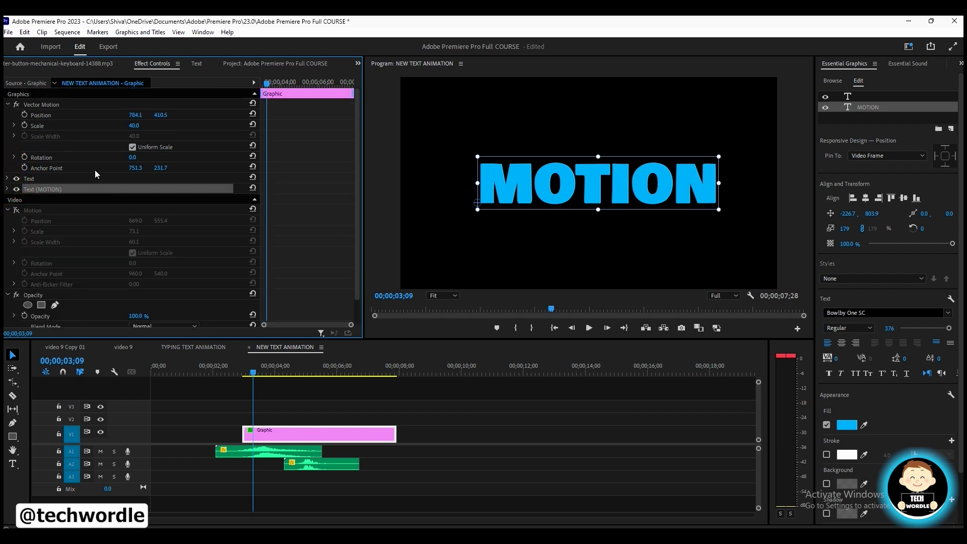
# Collapse Vector Motion and enable the graphic clip's Motion effect.
pyautogui.click(8, 104)
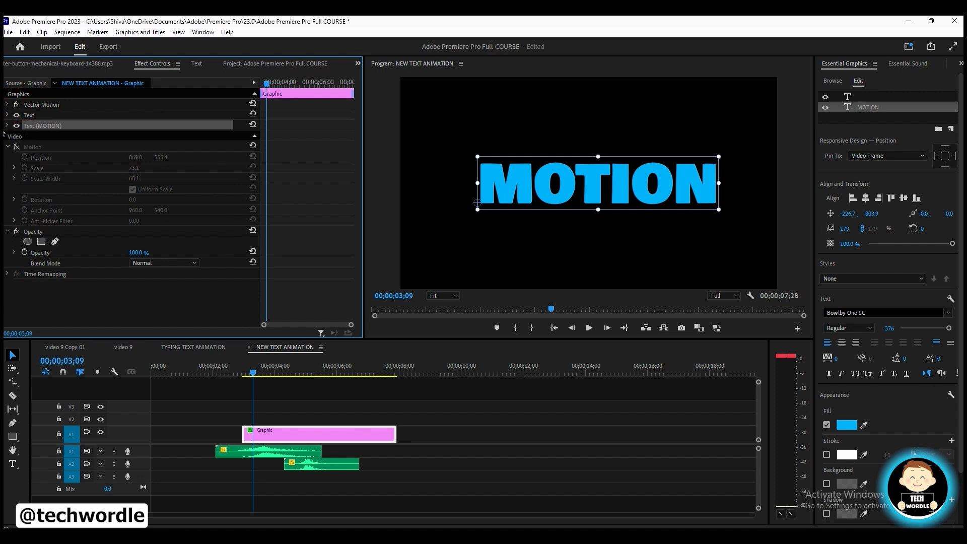
pyautogui.click(26, 140)
pyautogui.click(16, 147)
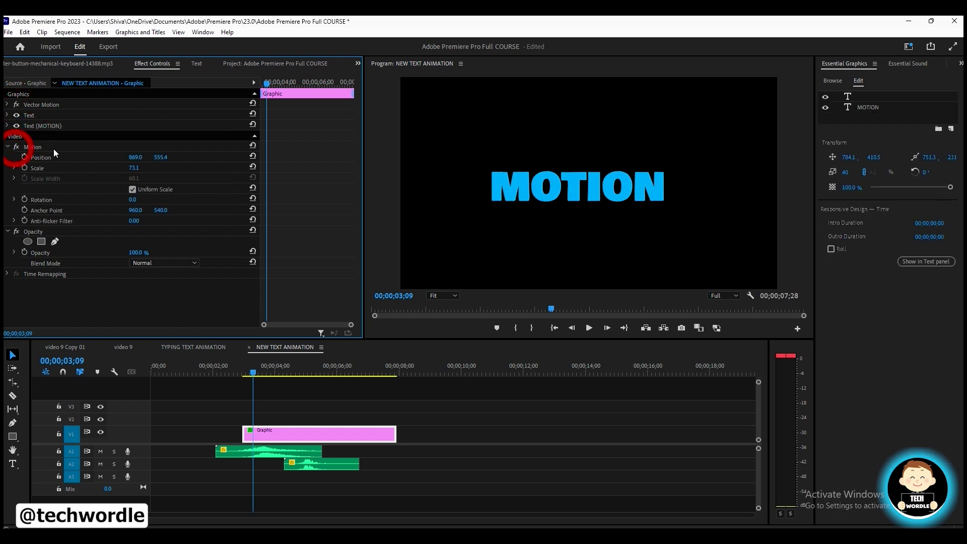
# Delete the empty text layer from the graphic clip, keeping the MOTION text layer.
pyautogui.click(30, 106)
pyautogui.click(32, 139)
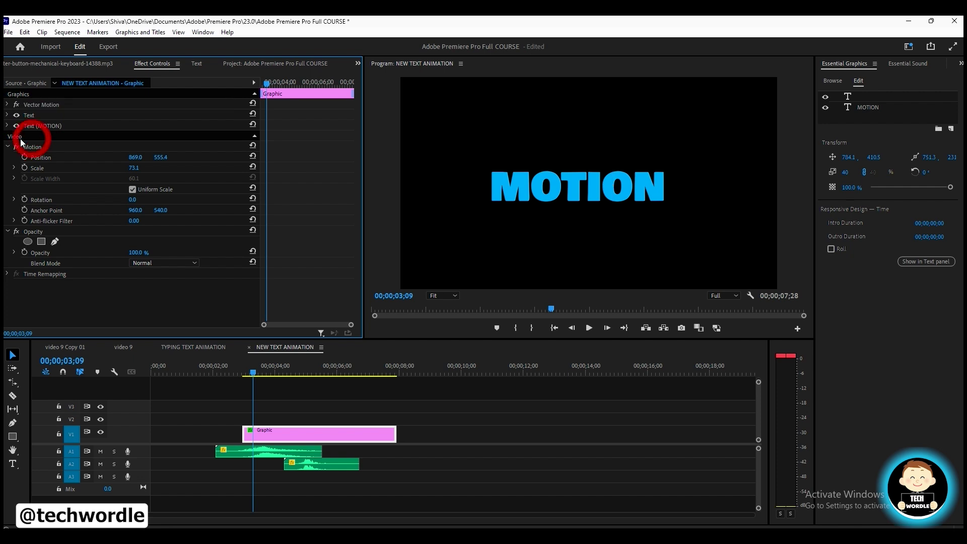
pyautogui.click(32, 125)
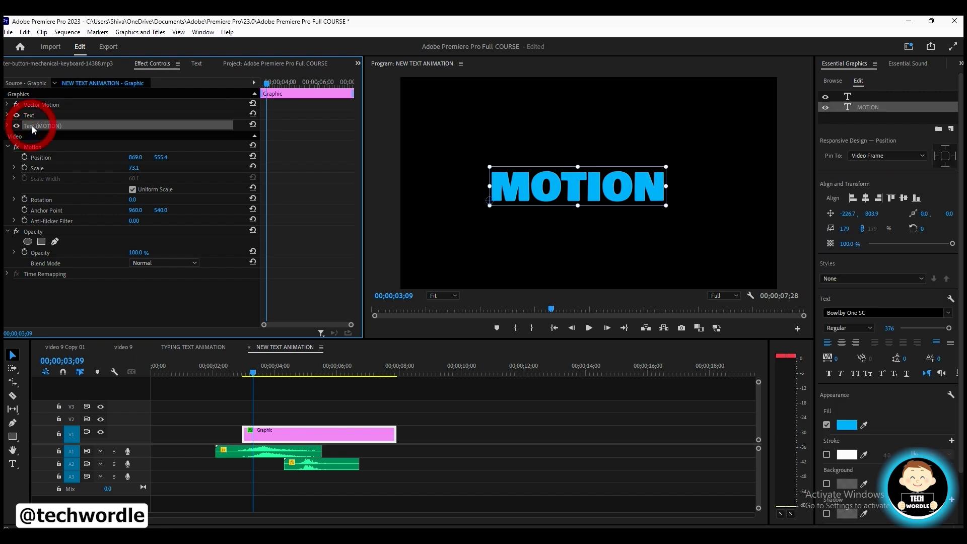
pyautogui.click(30, 116)
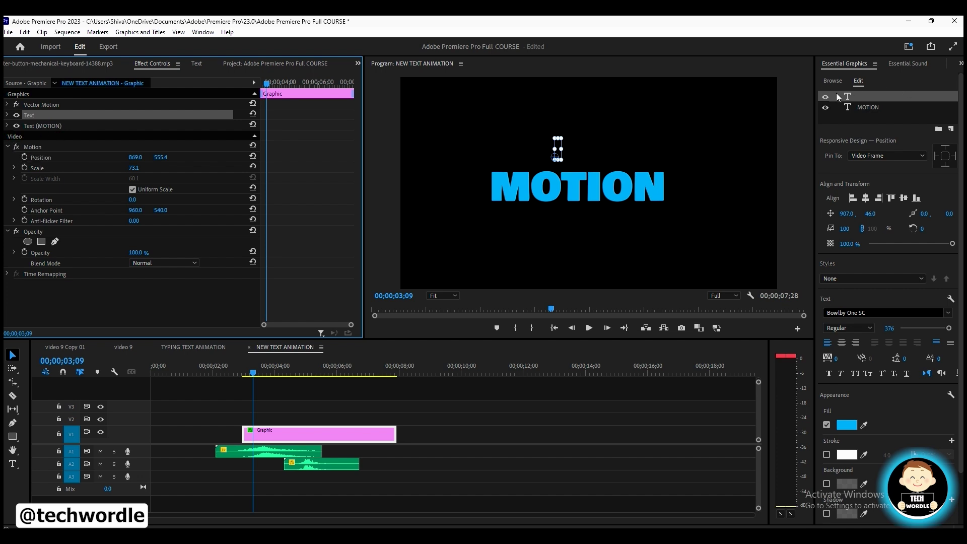
pyautogui.press('Delete')
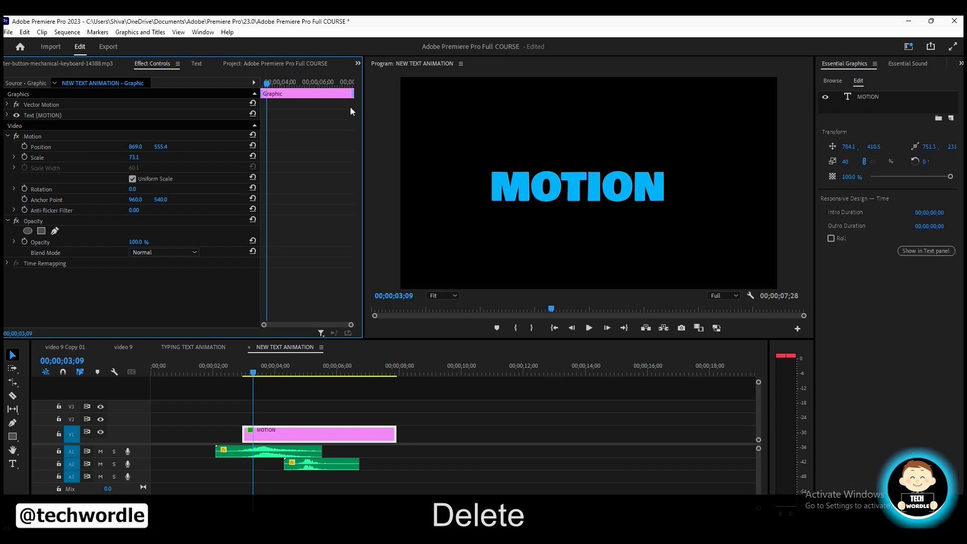
# Compare the bounding frames of the MOTION text layer, Vector Motion and Motion.
pyautogui.click(44, 117)
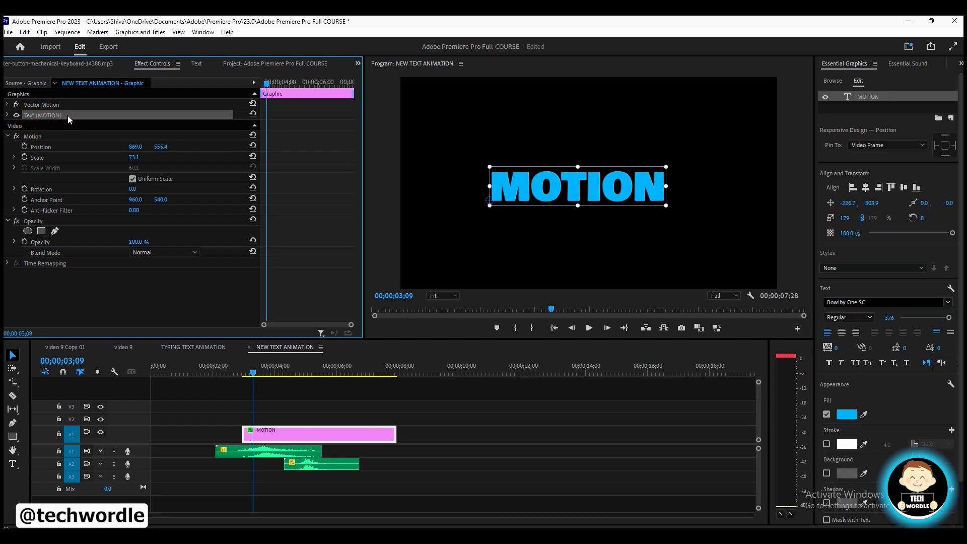
pyautogui.click(46, 105)
pyautogui.click(34, 136)
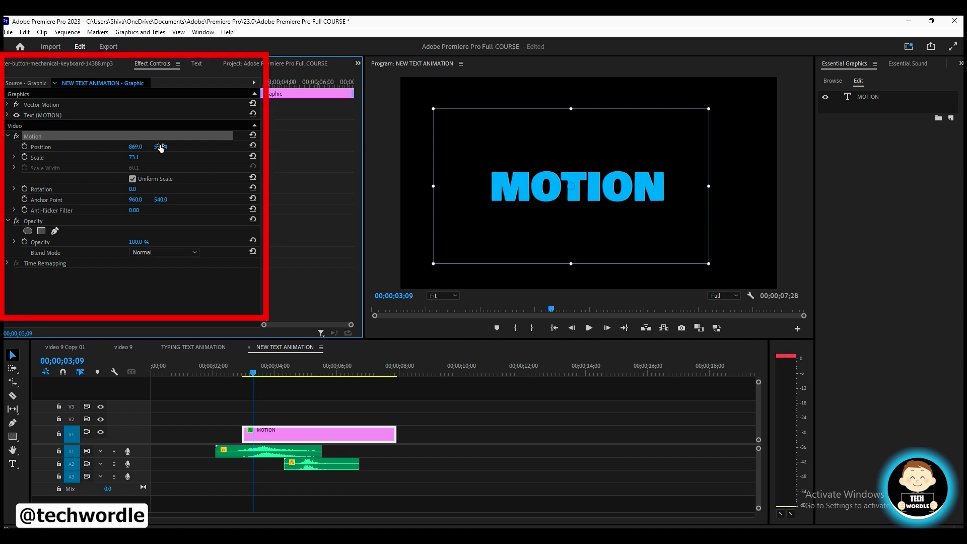
pyautogui.click(404, 261)
# Set the clip's Motion Scale to 46.1 and move the MOTION text layer to about -10.2, 409.9.
pyautogui.click(599, 179)
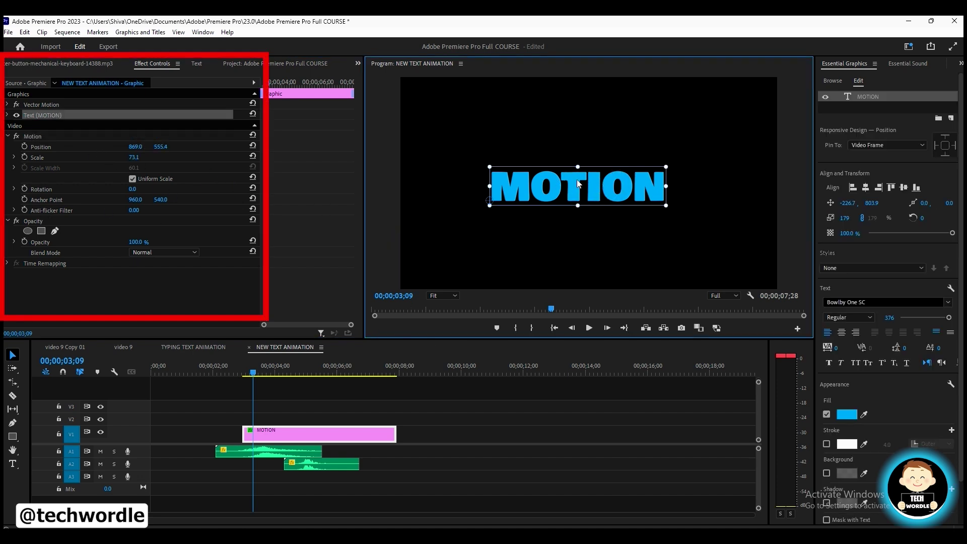
pyautogui.moveTo(599, 192)
pyautogui.mouseDown()
pyautogui.moveTo(414, 187)
pyautogui.moveTo(431, 193)
pyautogui.moveTo(583, 189)
pyautogui.moveTo(325, 179)
pyautogui.moveTo(838, 195)
pyautogui.moveTo(712, 200)
pyautogui.moveTo(634, 133)
pyautogui.moveTo(621, 80)
pyautogui.moveTo(621, 303)
pyautogui.moveTo(600, 209)
pyautogui.mouseUp()
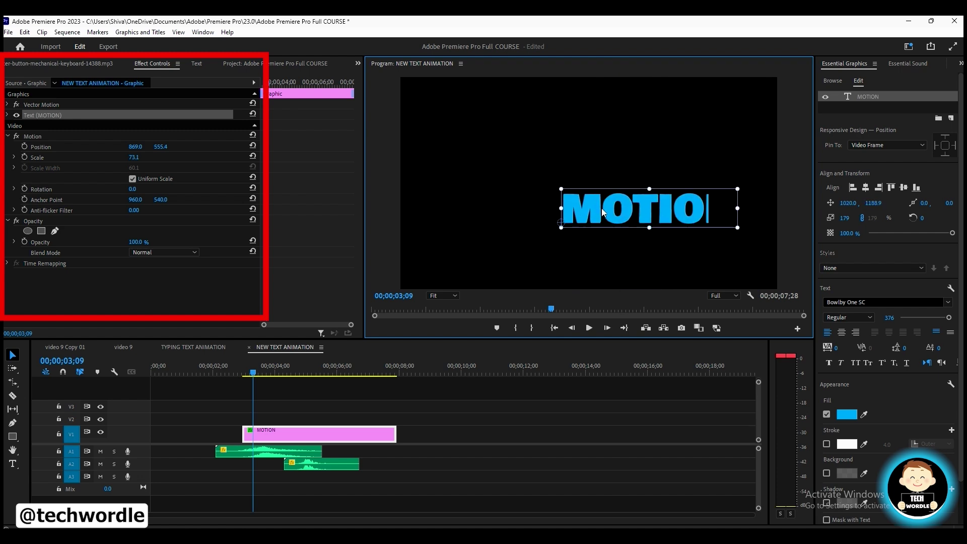
pyautogui.moveTo(137, 159); pyautogui.dragTo(124, 159)
pyautogui.moveTo(609, 206); pyautogui.dragTo(561, 179)
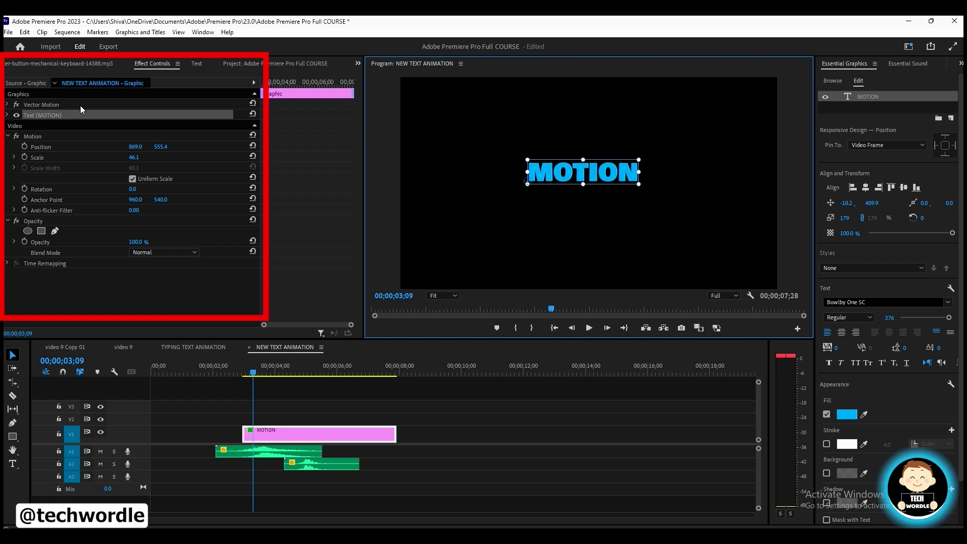
# Check the Motion effect's frame and move only the MOTION text layer to about -219.6, 465.9.
pyautogui.click(42, 135)
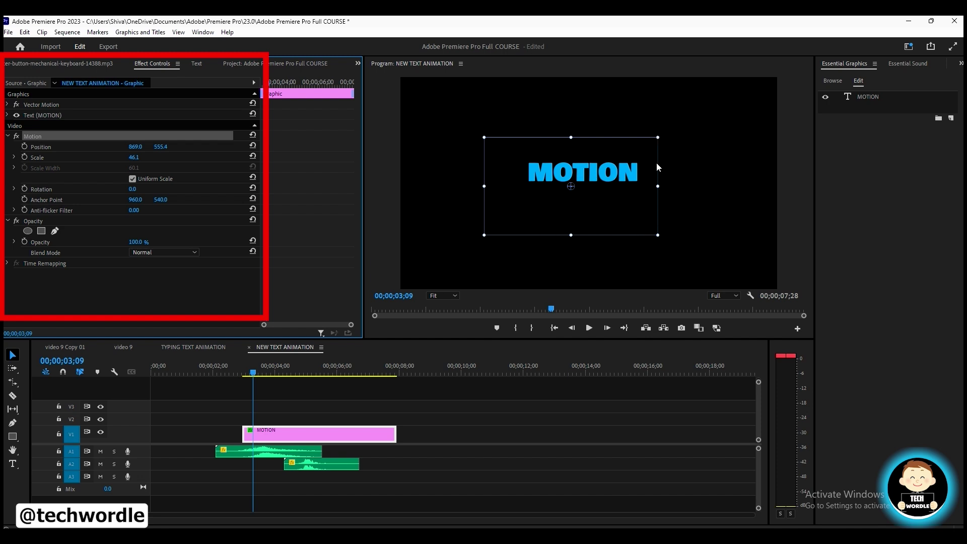
pyautogui.click(878, 97)
pyautogui.moveTo(606, 171); pyautogui.dragTo(523, 189)
pyautogui.moveTo(633, 188); pyautogui.dragTo(599, 173)
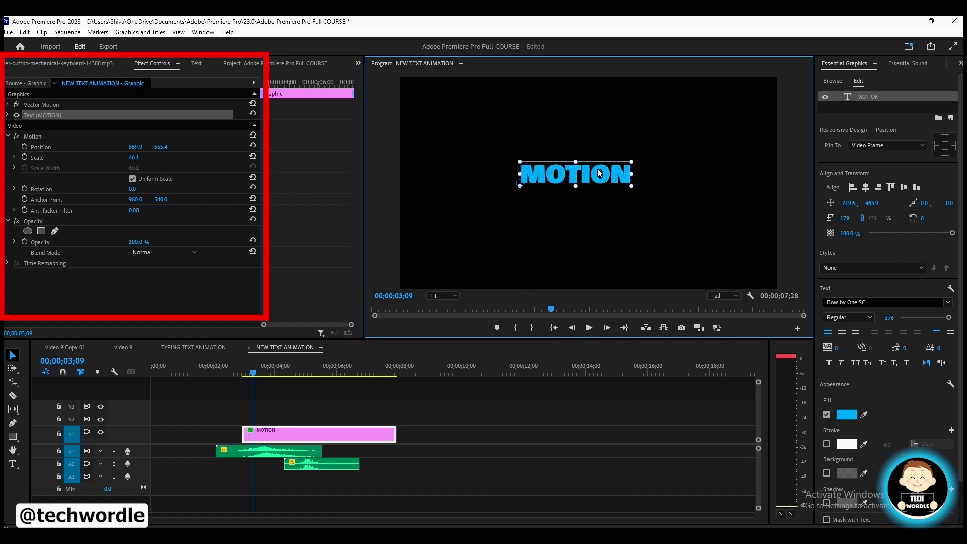
# Set the clip's Motion Position to 956.0, 665.4, and move the whole Motion frame to about 909.8, 532.0.
pyautogui.moveTo(135, 147); pyautogui.dragTo(486, 147)
pyautogui.moveTo(655, 181); pyautogui.dragTo(493, 181)
pyautogui.moveTo(96, 146); pyautogui.dragTo(471, 146)
pyautogui.moveTo(140, 146); pyautogui.dragTo(150, 146)
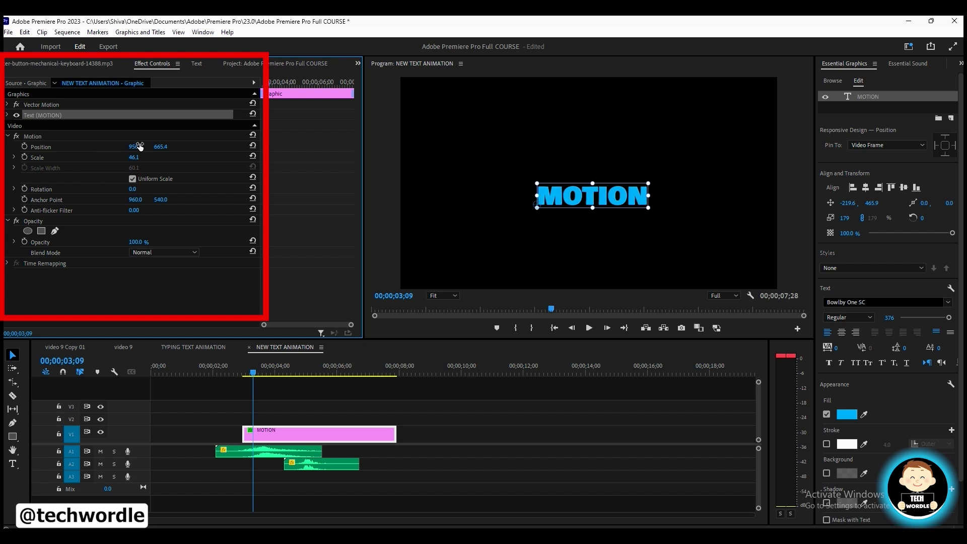
pyautogui.click(52, 137)
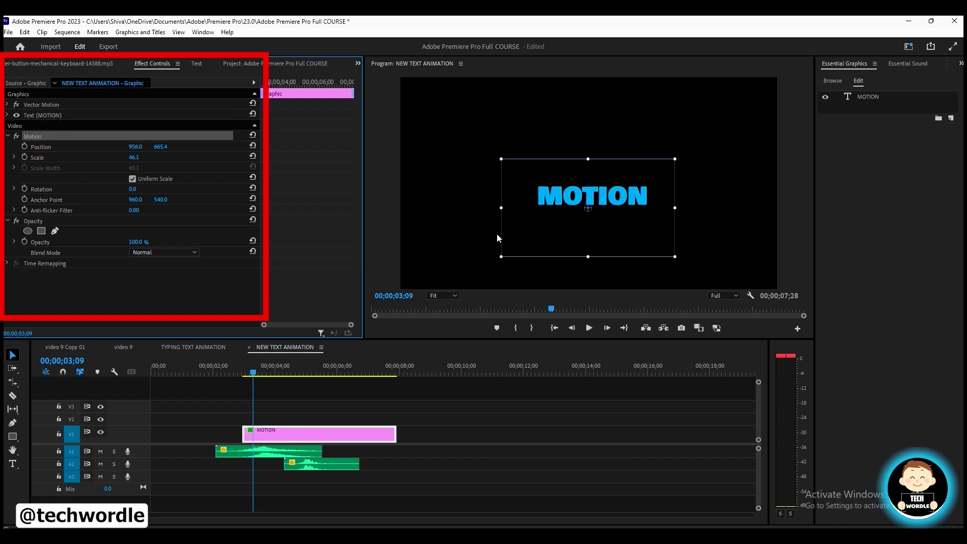
pyautogui.moveTo(586, 193); pyautogui.dragTo(568, 169)
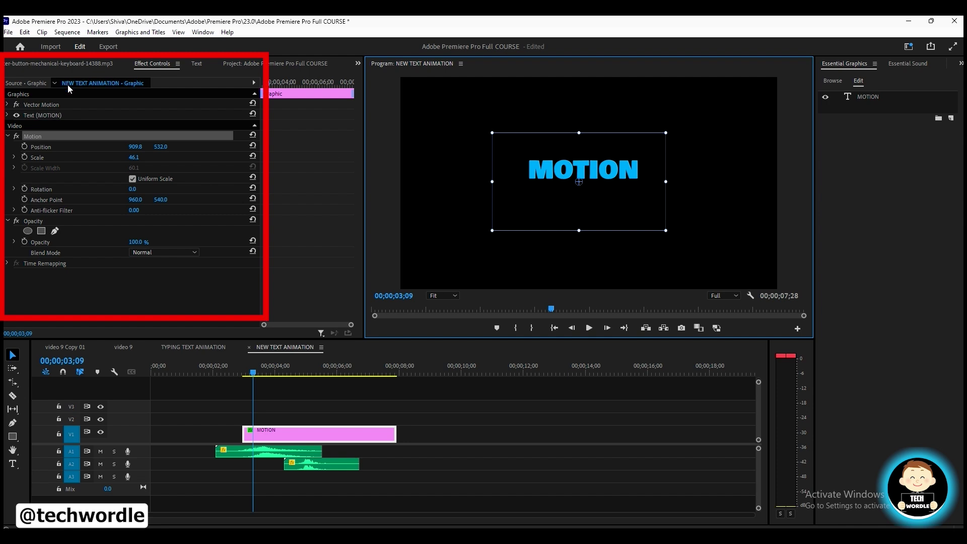
# Move the MOTION text layer to about -219.8, 771.9 and select the Vector Motion effect.
pyautogui.click(590, 176)
pyautogui.click(862, 99)
pyautogui.moveTo(590, 166)
pyautogui.mouseDown()
pyautogui.moveTo(355, 194)
pyautogui.moveTo(793, 206)
pyautogui.moveTo(569, 166)
pyautogui.moveTo(570, 76)
pyautogui.moveTo(572, 274)
pyautogui.moveTo(575, 165)
pyautogui.moveTo(592, 178)
pyautogui.mouseUp()
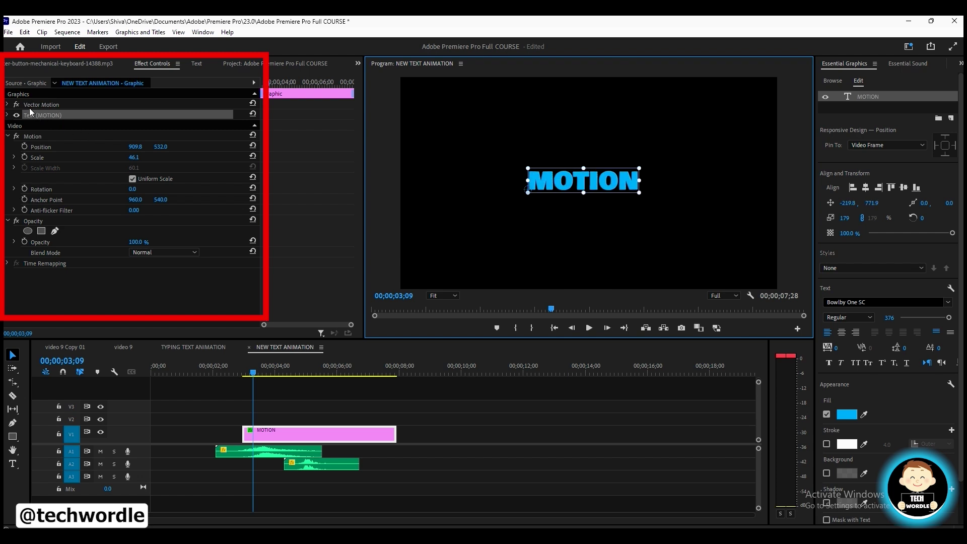
pyautogui.click(52, 105)
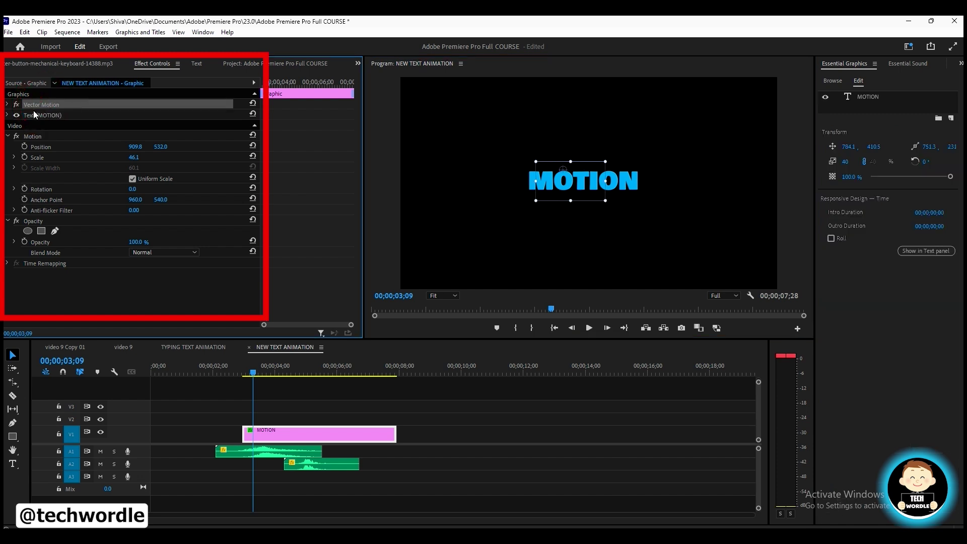
# Set the MOTION graphic's Vector Motion Position to about 503.1, 739.5.
pyautogui.click(7, 104)
pyautogui.moveTo(136, 115); pyautogui.dragTo(50, 102)
pyautogui.moveTo(167, 115); pyautogui.dragTo(334, 194)
pyautogui.moveTo(131, 115); pyautogui.dragTo(358, 116)
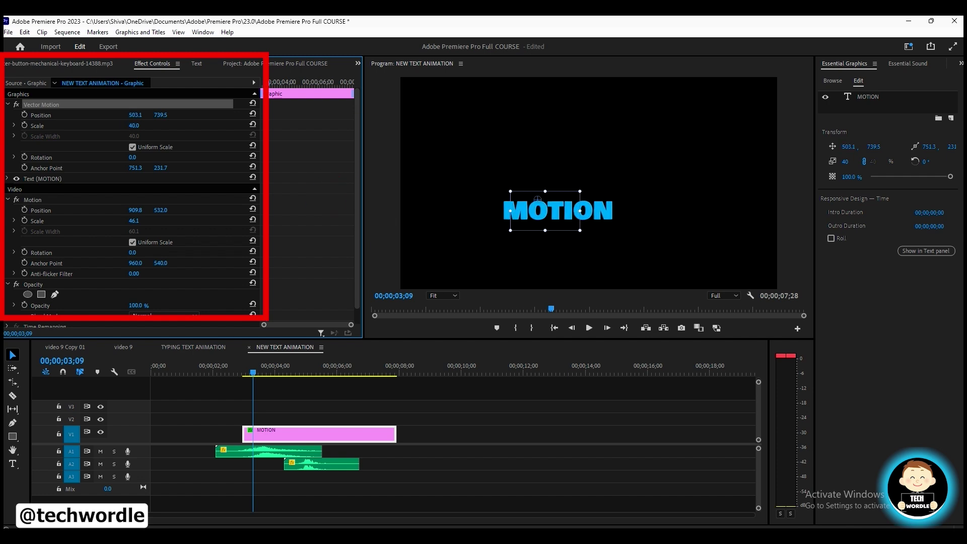
# With the Motion effect disabled, set the Vector Motion Scale to 21.0 and move its frame to about 695.6, 642.0.
pyautogui.click(17, 200)
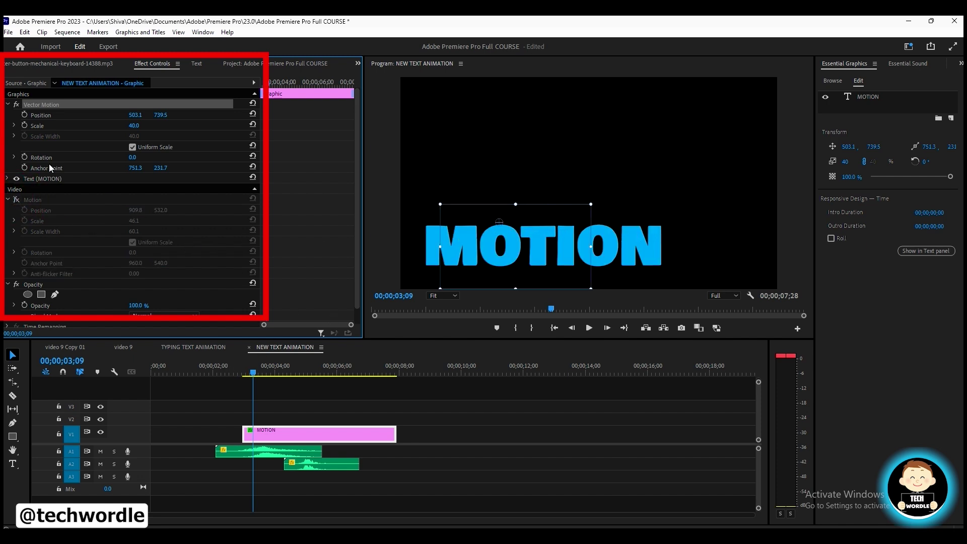
pyautogui.moveTo(133, 126); pyautogui.dragTo(143, 126)
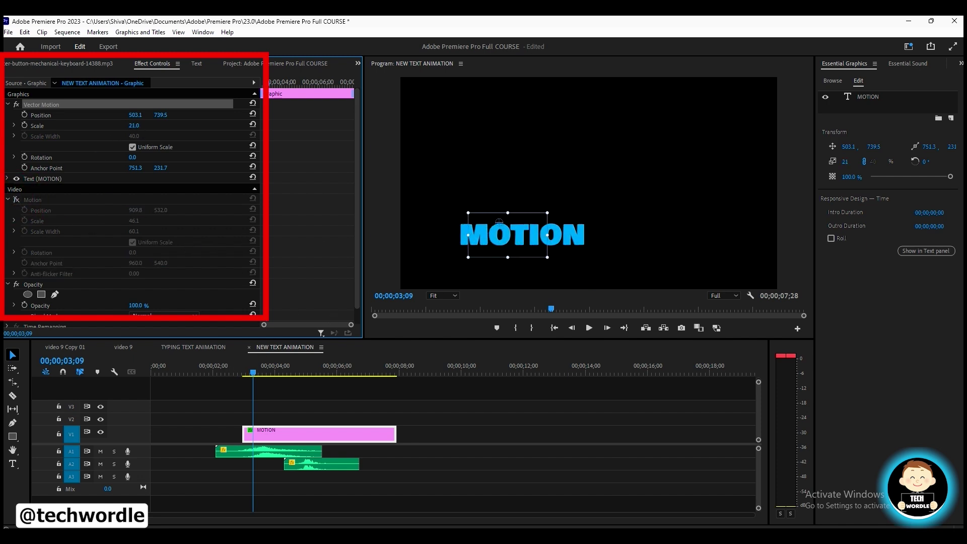
pyautogui.moveTo(486, 250); pyautogui.dragTo(534, 216)
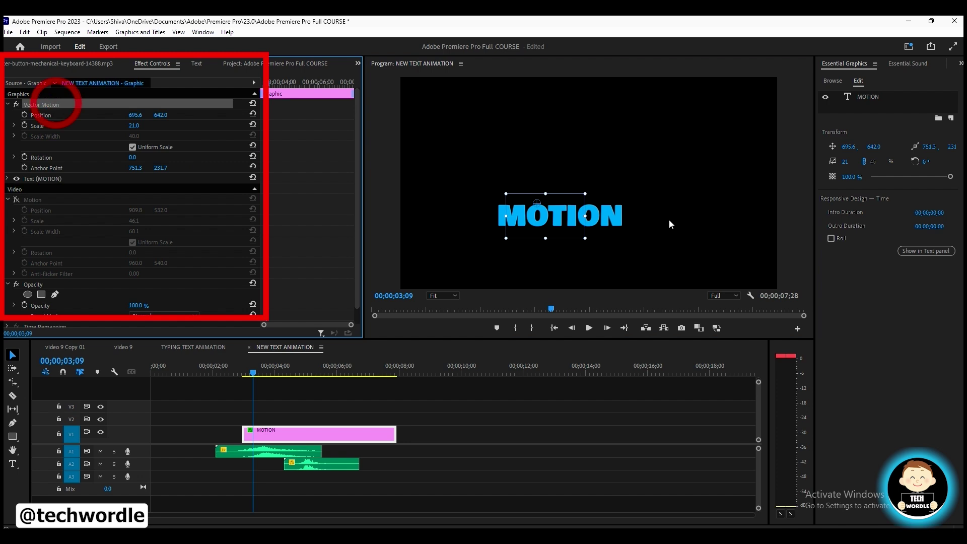
# Move the MOTION text layer to about 74.1, -22.2 and re-enable the Motion effect.
pyautogui.moveTo(613, 215); pyautogui.dragTo(625, 178)
pyautogui.click(16, 198)
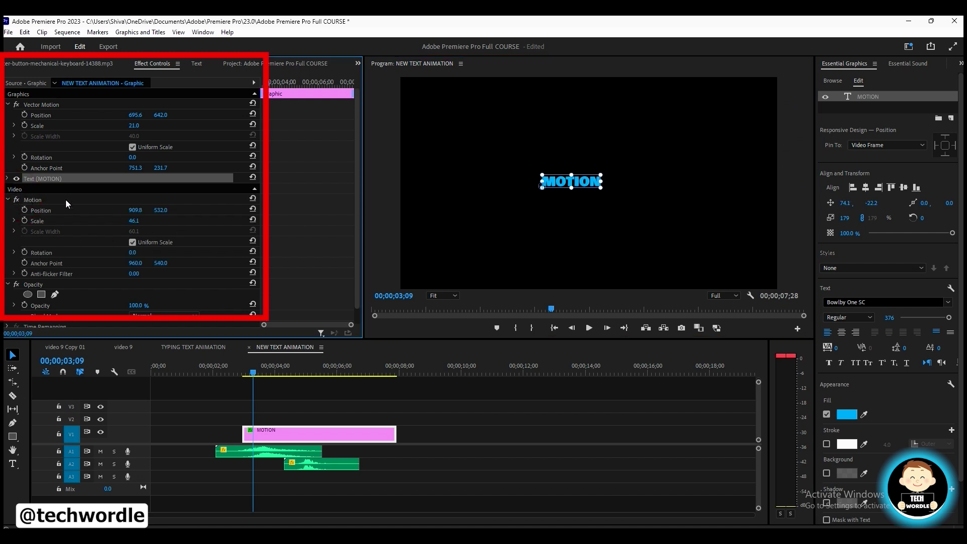
# Move the Motion effect's anchor point to about -0.2, 148.3 and set its horizontal Position to 582.2.
pyautogui.click(65, 200)
pyautogui.moveTo(579, 181); pyautogui.dragTo(492, 147)
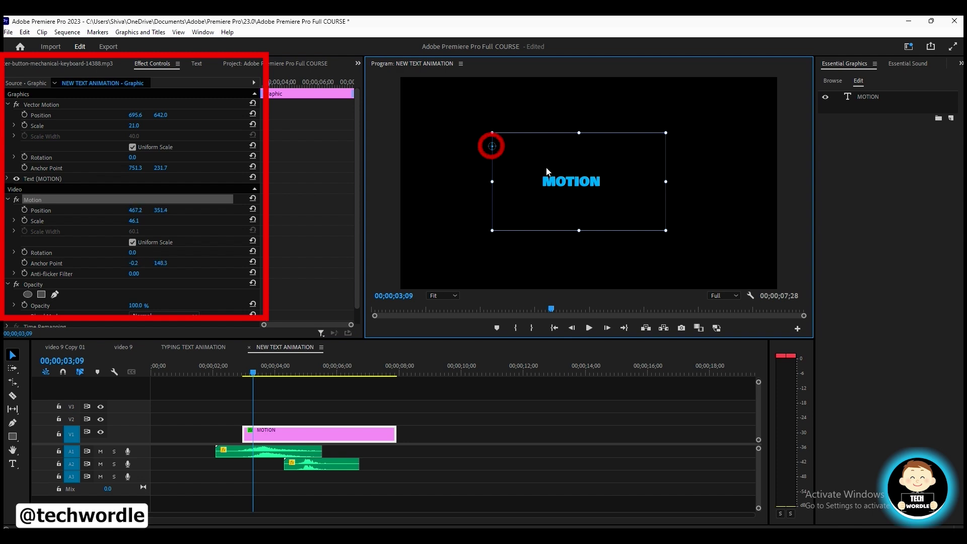
pyautogui.click(87, 202)
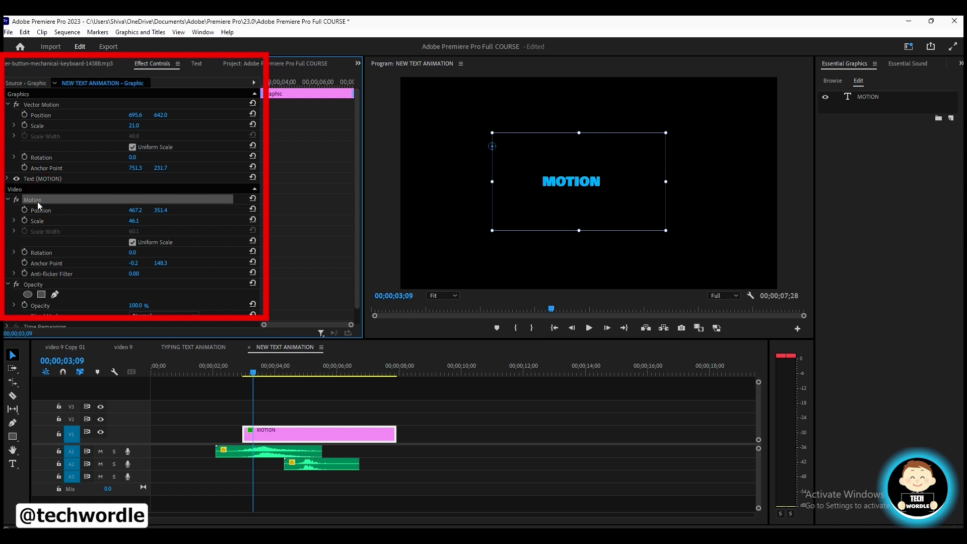
pyautogui.moveTo(135, 210); pyautogui.dragTo(195, 235)
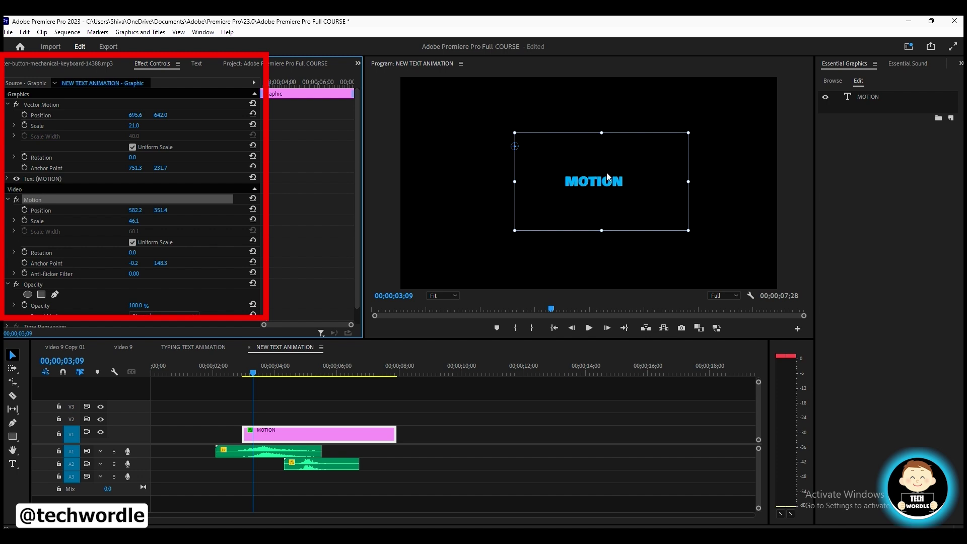
# Move only the MOTION text layer to about 21.2, 374.8 and compare it with the Motion effect's frame.
pyautogui.click(869, 97)
pyautogui.moveTo(601, 180)
pyautogui.mouseDown()
pyautogui.moveTo(495, 183)
pyautogui.moveTo(590, 166)
pyautogui.moveTo(603, 190)
pyautogui.mouseUp()
pyautogui.click(83, 199)
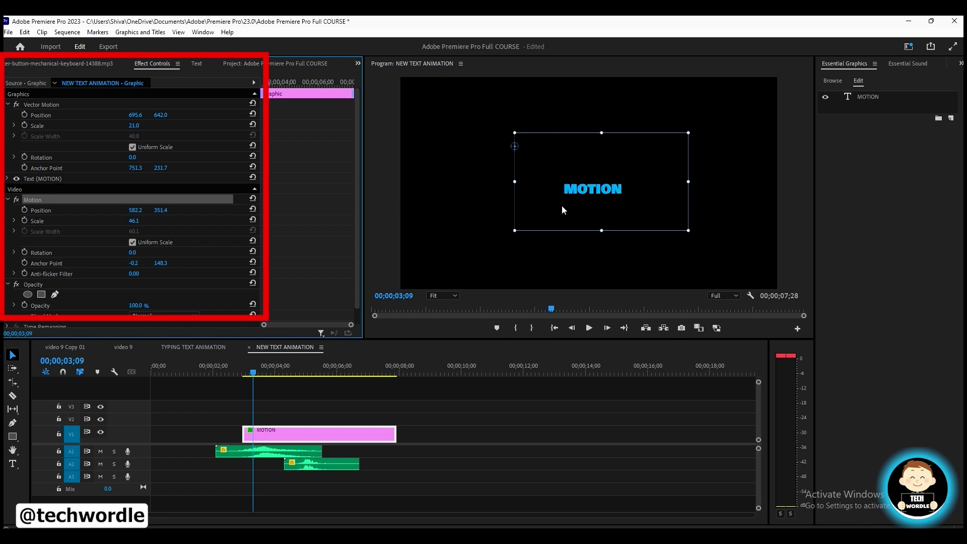
# Move the MOTION text layer slightly up and left within the Motion frame, and set the Motion Scale to 24.1.
pyautogui.click(860, 97)
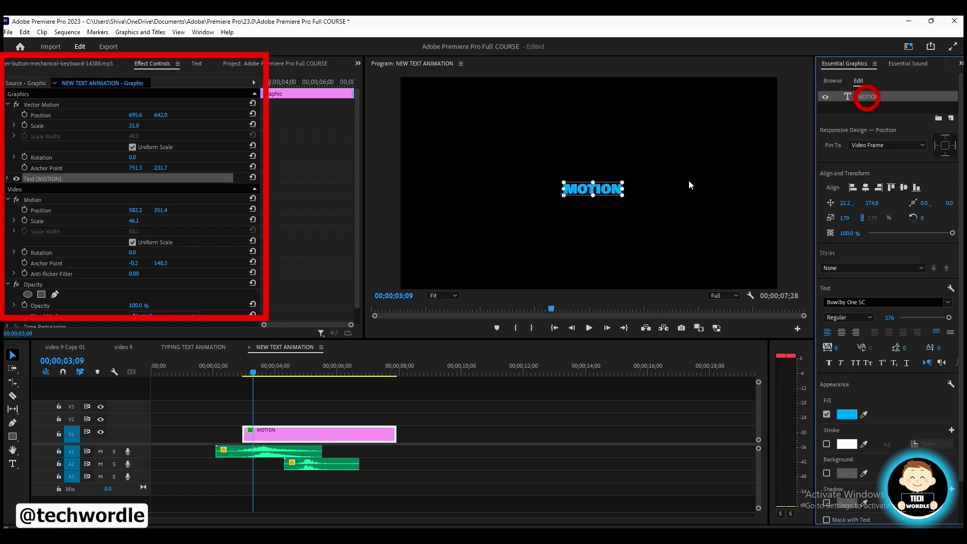
pyautogui.moveTo(606, 192); pyautogui.dragTo(585, 173)
pyautogui.click(52, 201)
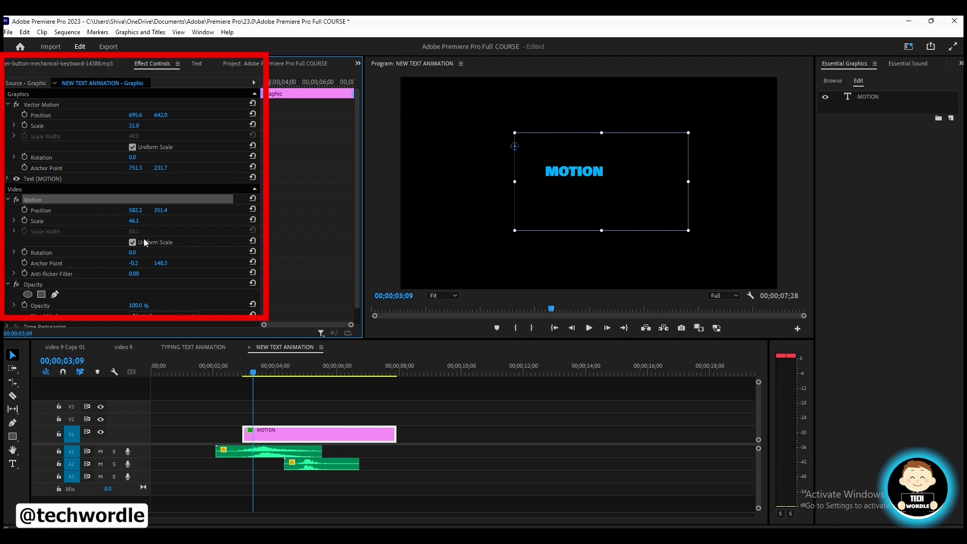
pyautogui.moveTo(134, 221); pyautogui.dragTo(121, 224)
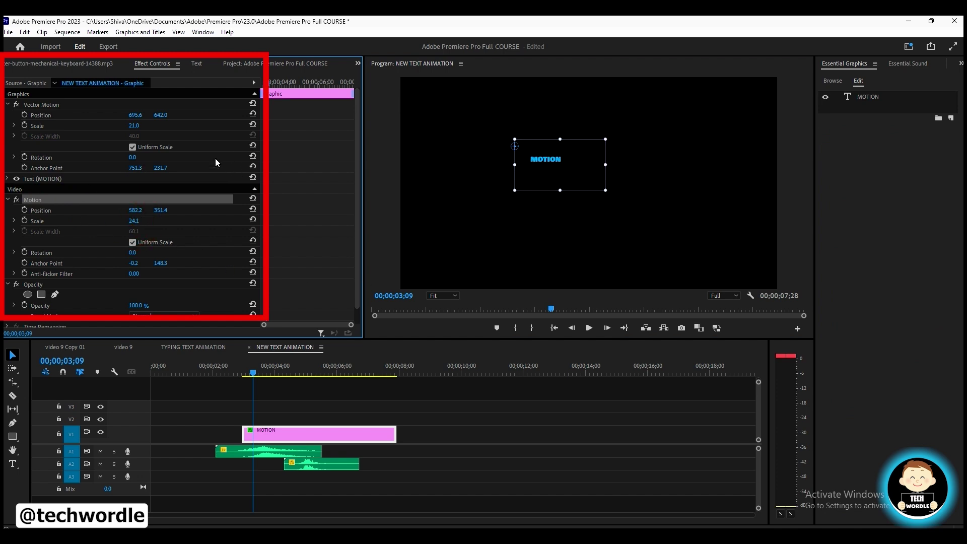
# Scale the MOTION text layer to 382% and set the Vector Motion vertical Position to 838.0.
pyautogui.click(74, 105)
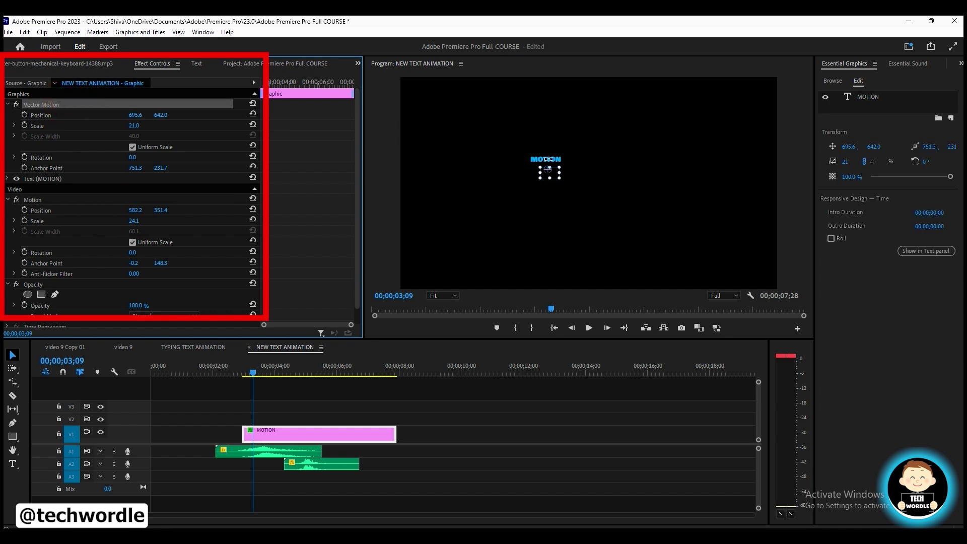
pyautogui.click(546, 162)
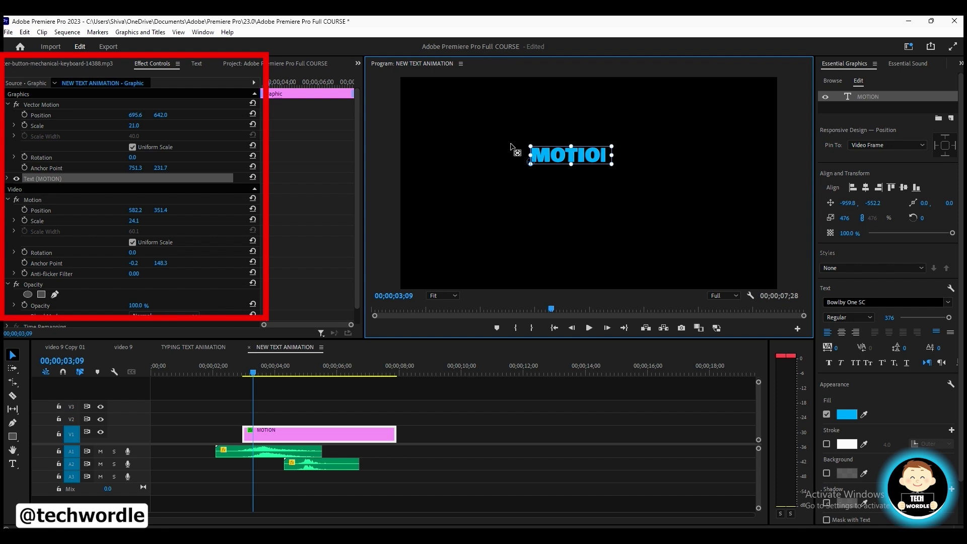
pyautogui.moveTo(563, 152); pyautogui.dragTo(564, 153)
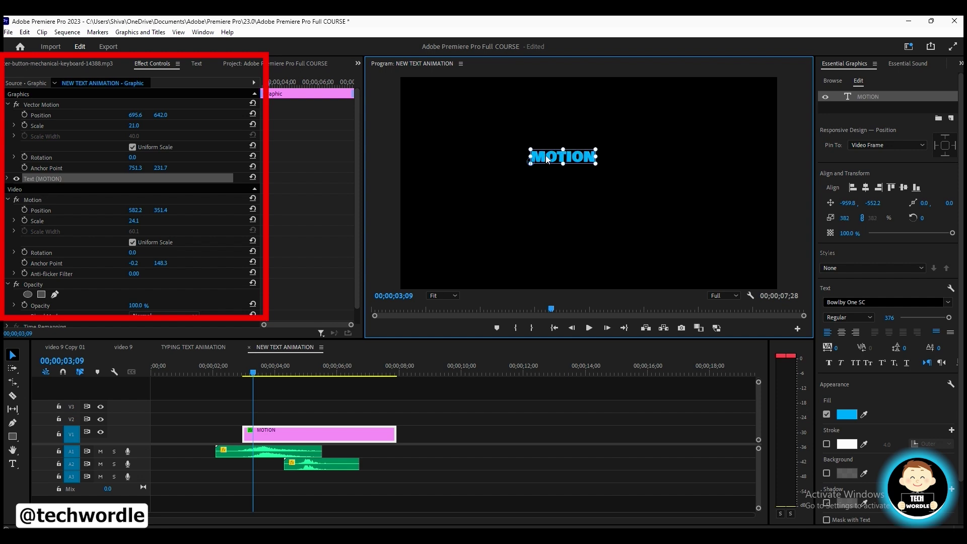
pyautogui.click(53, 104)
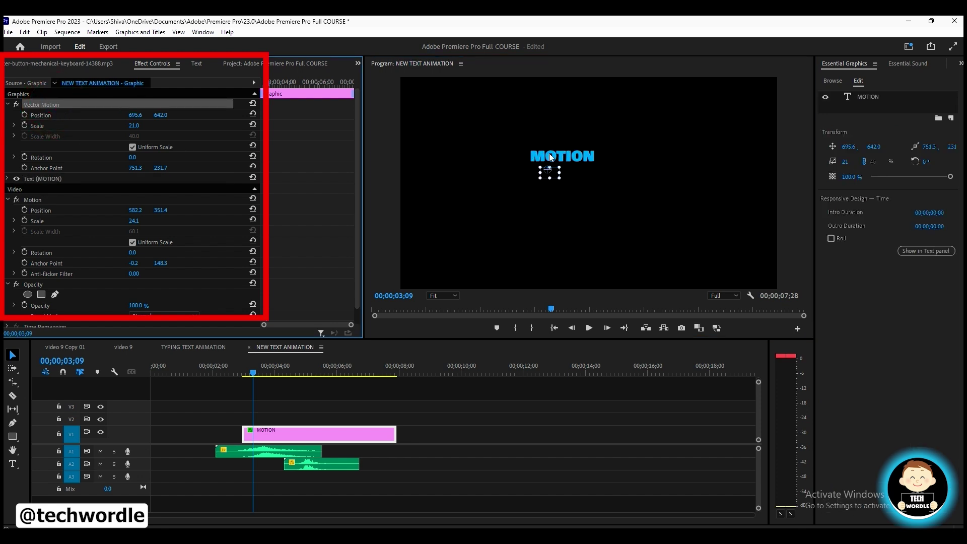
pyautogui.moveTo(161, 115); pyautogui.dragTo(230, 77)
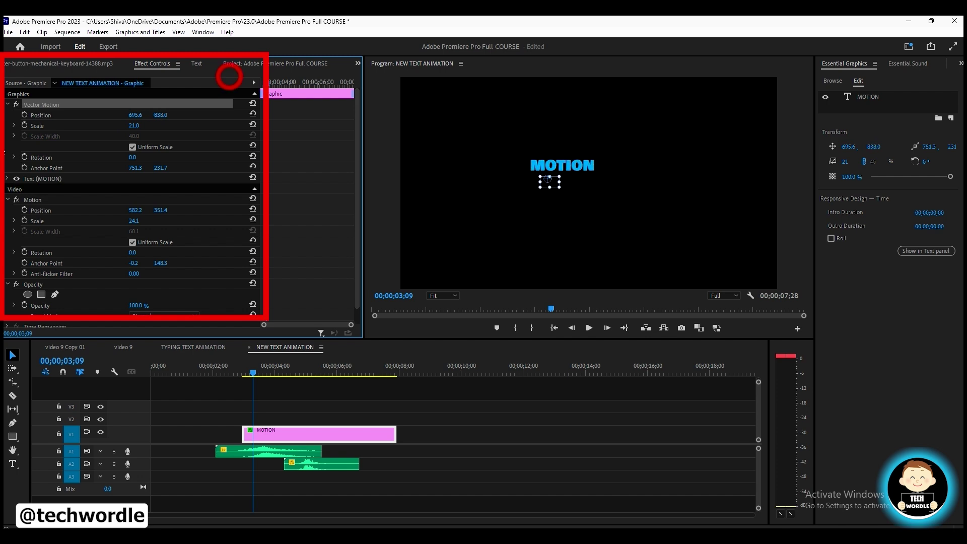
# With the Motion effect disabled, scale the MOTION text layer to 85% and move it to about 1018.3, -823.3.
pyautogui.click(17, 200)
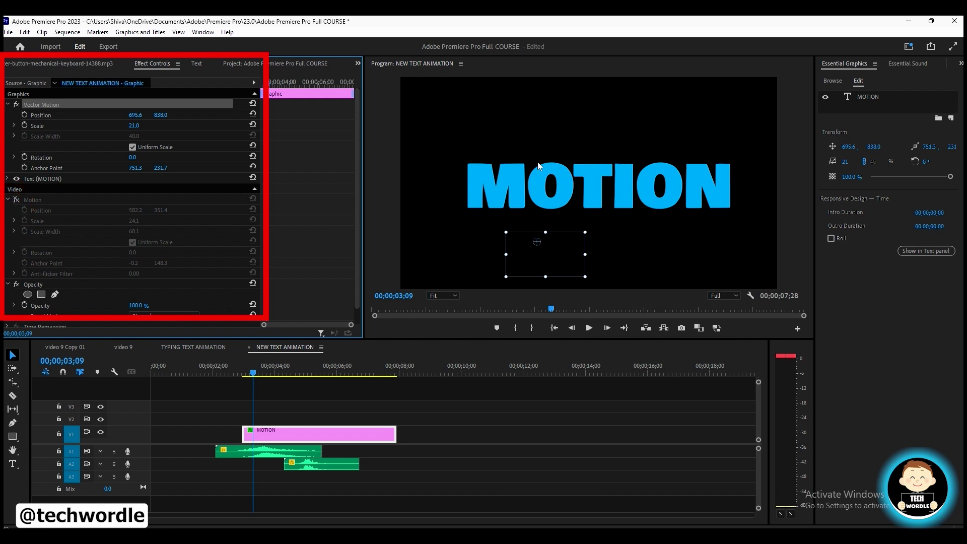
pyautogui.moveTo(625, 192); pyautogui.dragTo(603, 185)
pyautogui.click(324, 436)
pyautogui.moveTo(712, 207); pyautogui.dragTo(597, 192)
pyautogui.moveTo(509, 156); pyautogui.dragTo(547, 198)
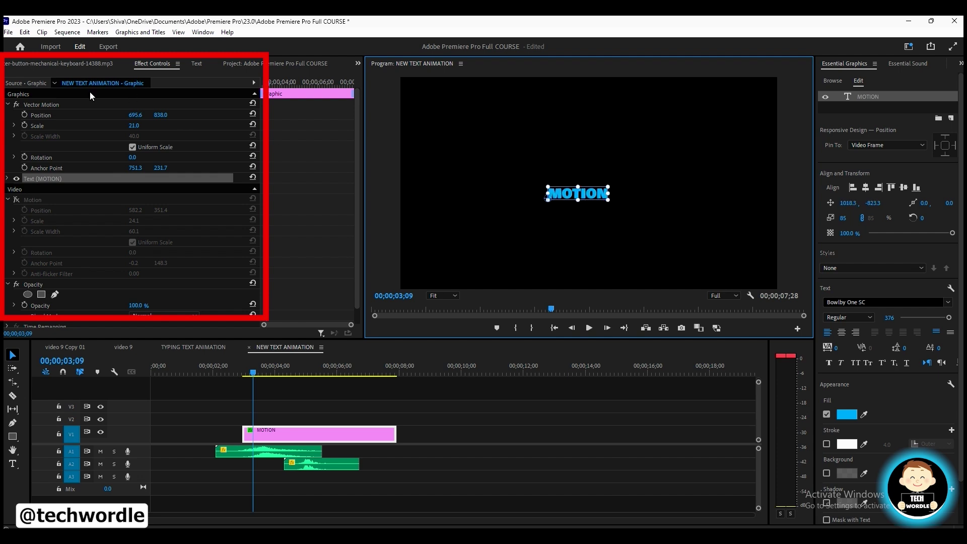
# Check the Vector Motion frame, scale the MOTION text layer to 143% and move it to about 541.2, -786.3.
pyautogui.click(95, 106)
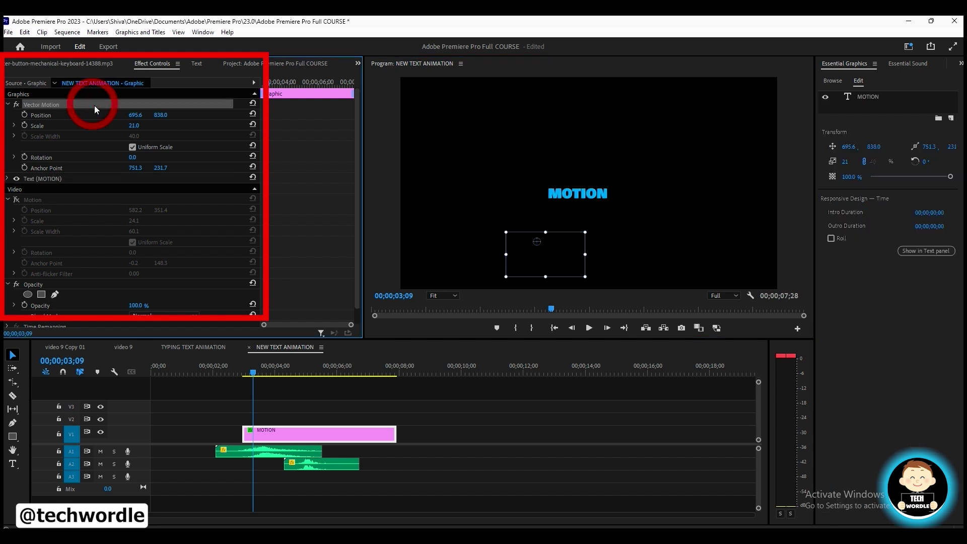
pyautogui.click(577, 197)
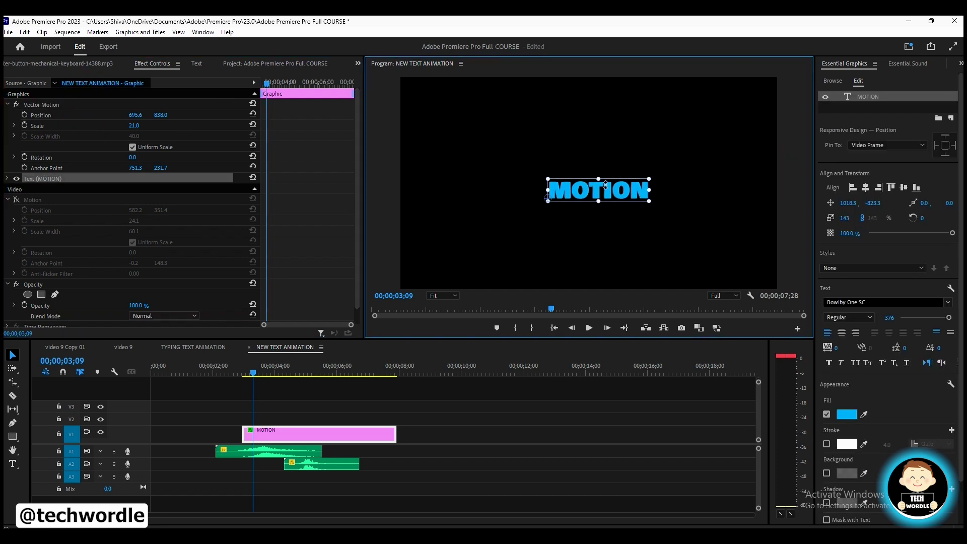
pyautogui.moveTo(605, 185); pyautogui.dragTo(584, 180)
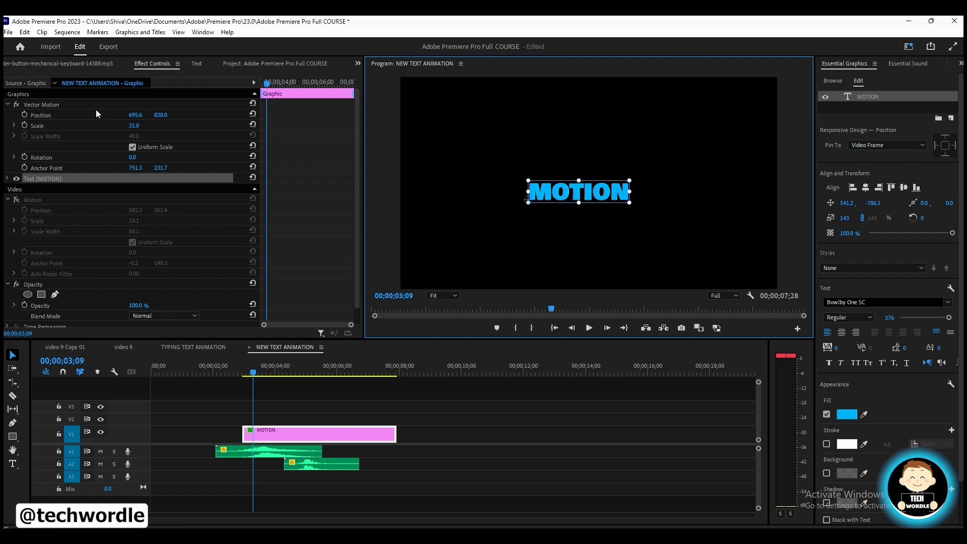